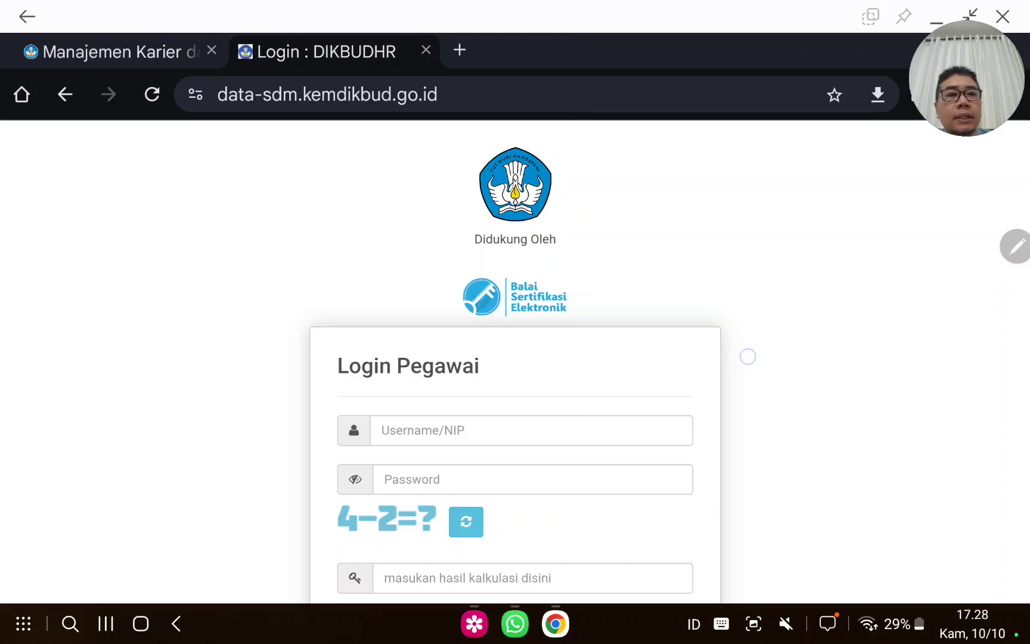
Fill the Login Pegawai form's username and password with the saved employee-number account.
{"action": "scroll", "coordinate": [750, 358], "scroll_direction": "down", "scroll_amount": 2}
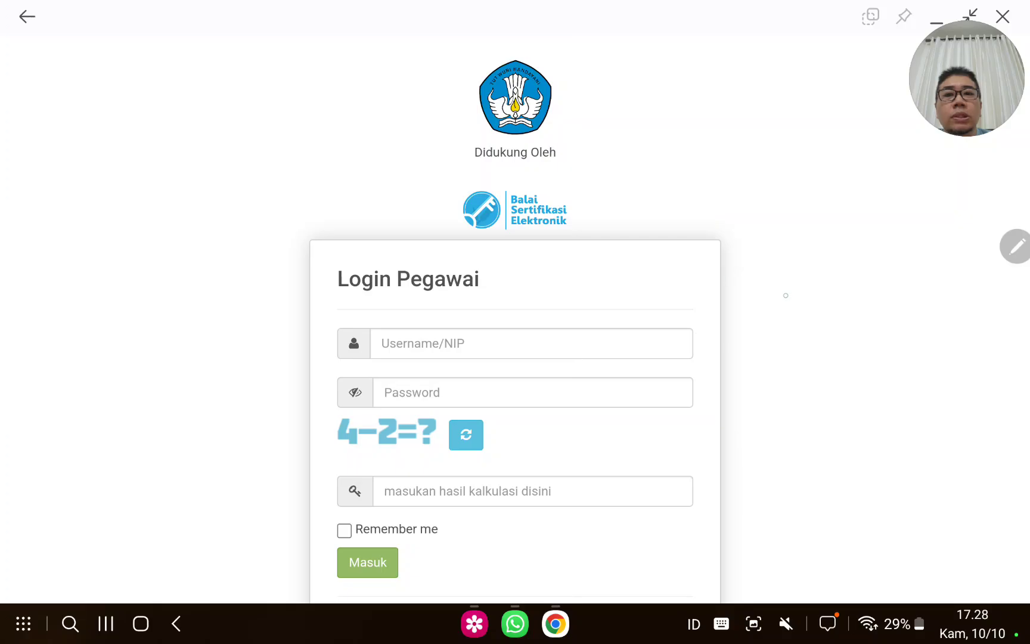
{"action": "scroll", "coordinate": [786, 296], "scroll_direction": "up", "scroll_amount": 2}
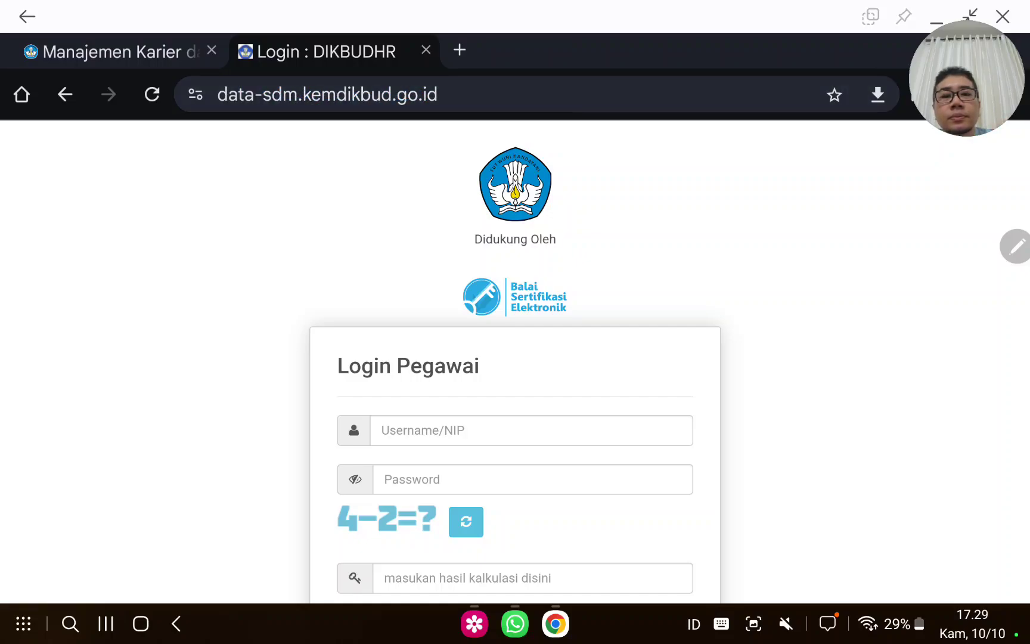
{"action": "scroll", "coordinate": [728, 323], "scroll_direction": "down", "scroll_amount": 3}
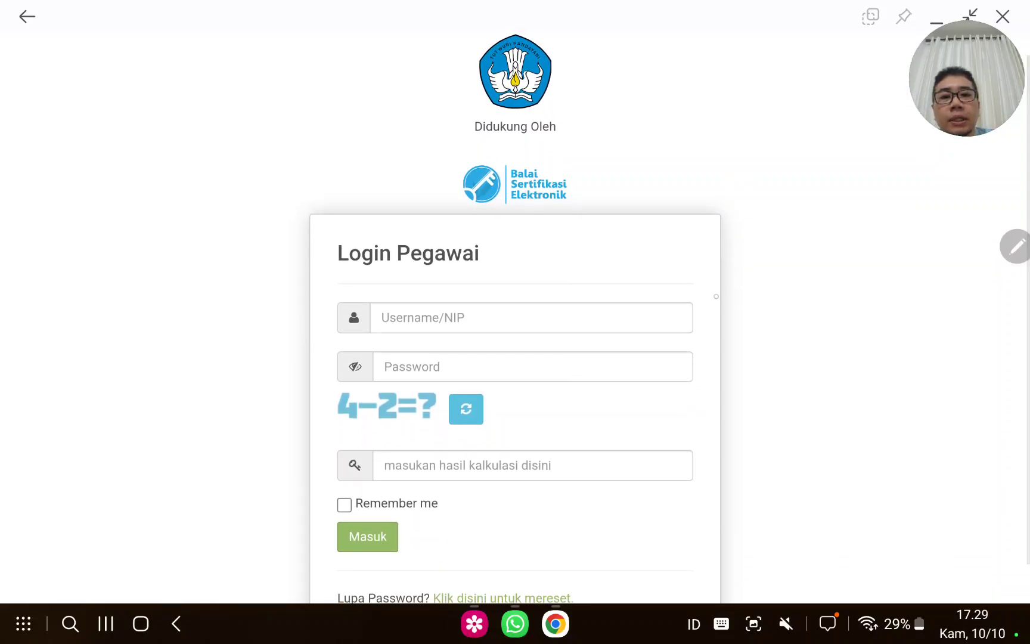
{"action": "scroll", "coordinate": [746, 313], "scroll_direction": "down", "scroll_amount": 1}
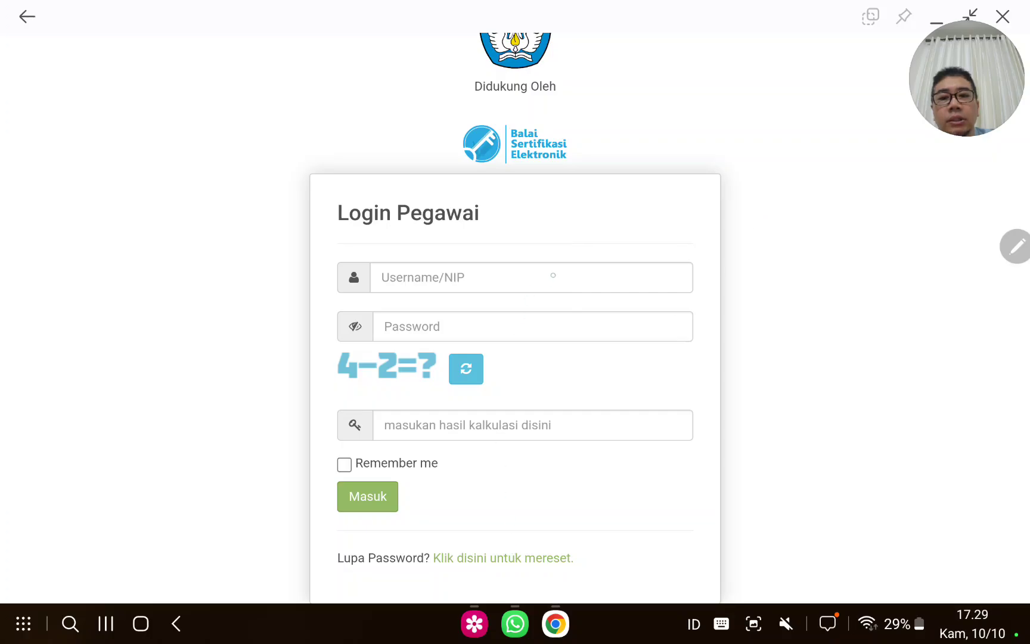
{"action": "left_click", "coordinate": [555, 273]}
{"action": "left_click", "coordinate": [793, 283]}
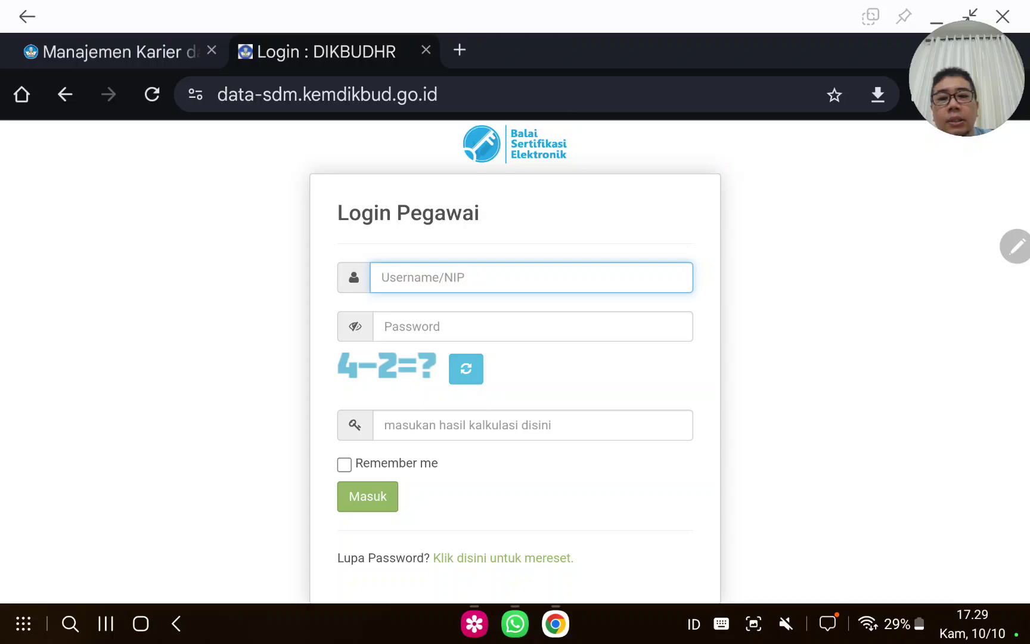
{"action": "left_click", "coordinate": [517, 277]}
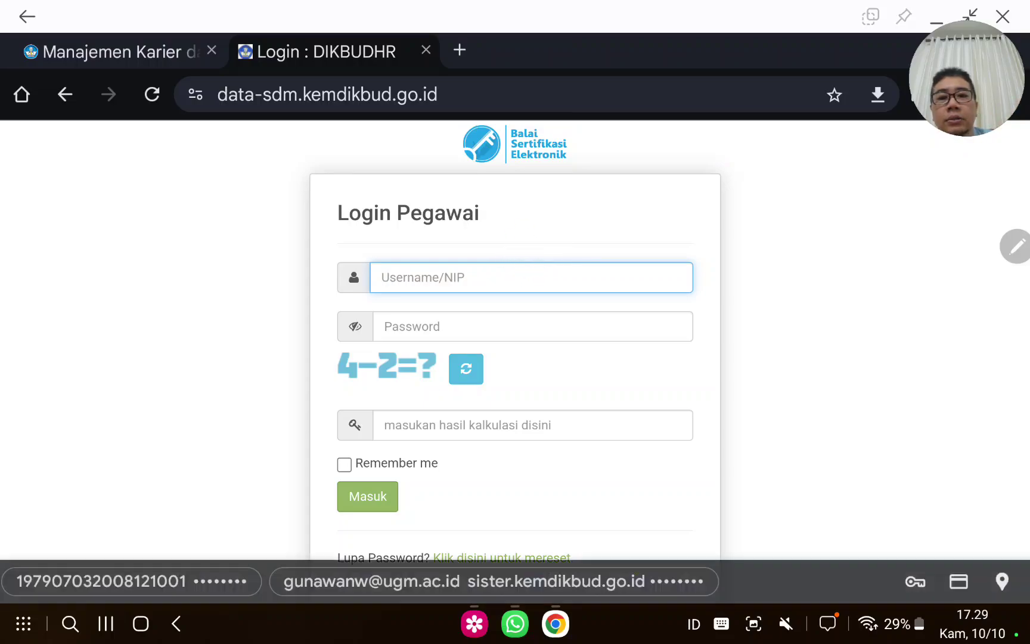
{"action": "left_click", "coordinate": [137, 582]}
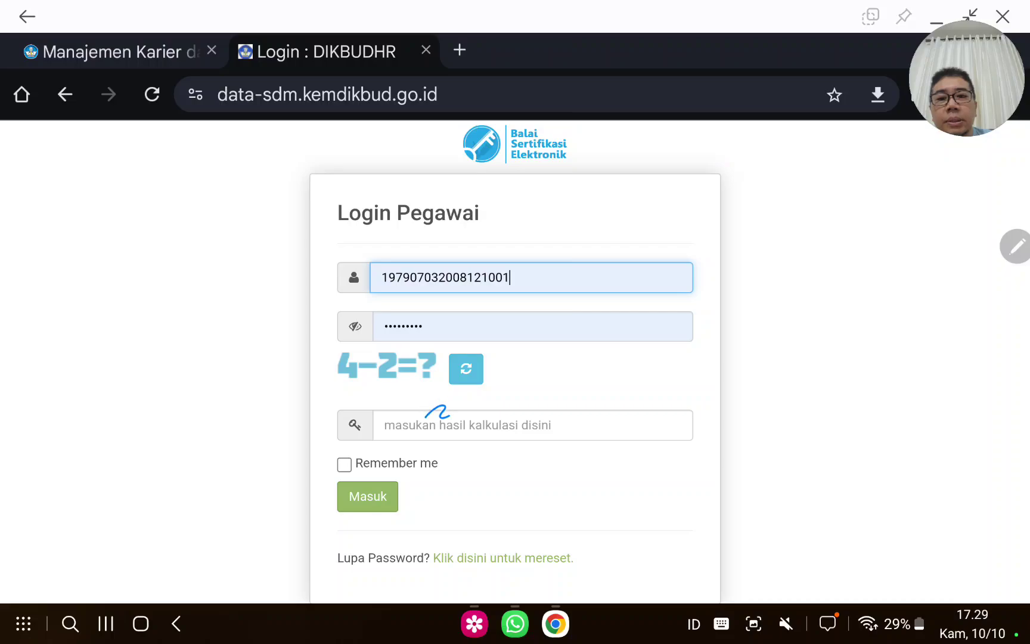
Answer the login calculation with 2, enable Remember me and log in.
{"action": "left_click", "coordinate": [436, 424]}
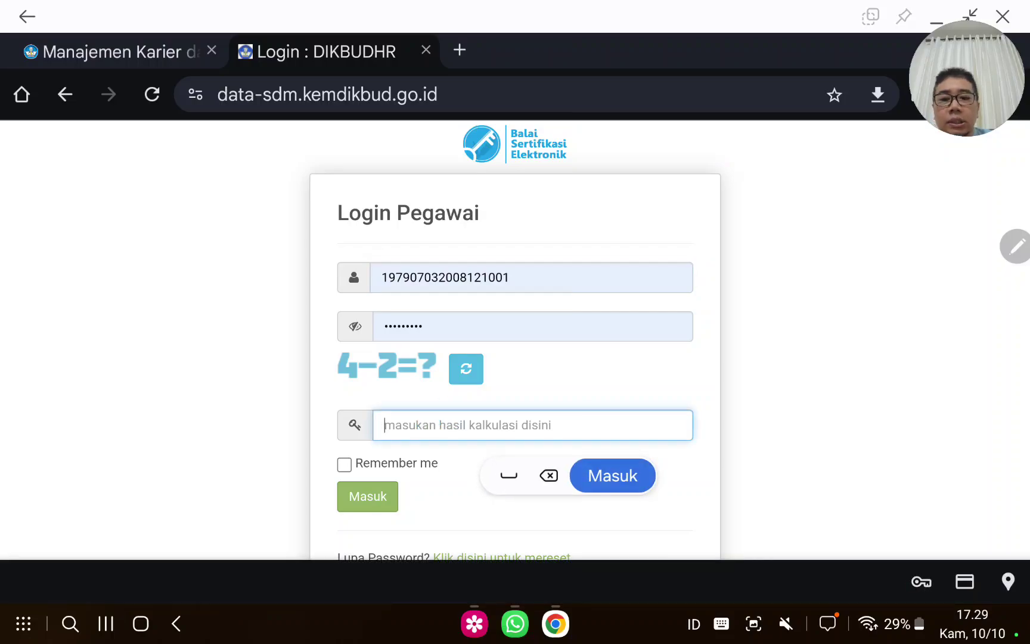
{"action": "type", "text": "2"}
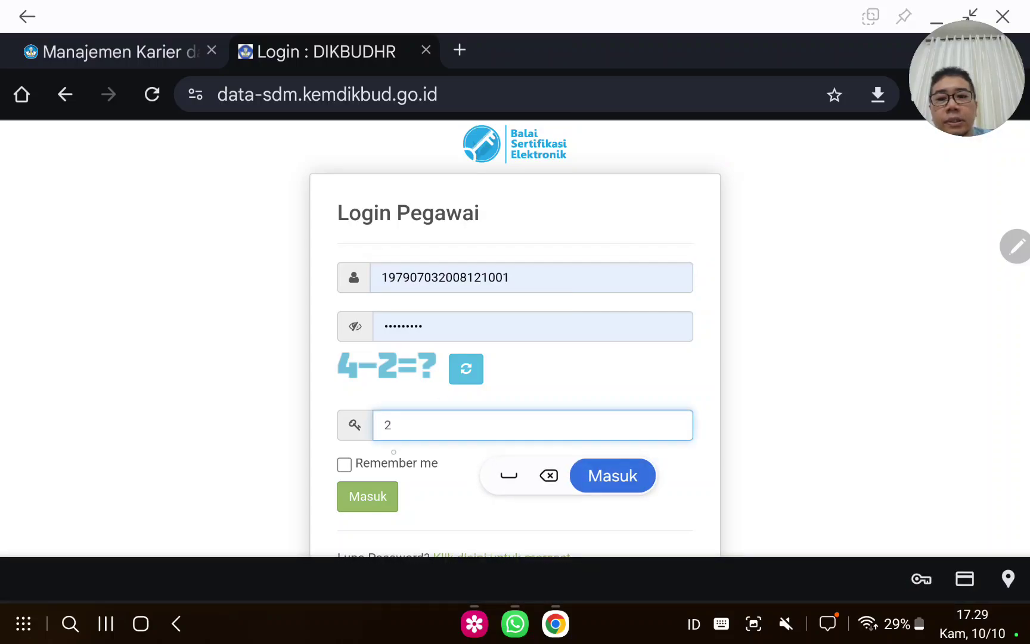
{"action": "left_click", "coordinate": [344, 464]}
{"action": "left_click", "coordinate": [368, 496]}
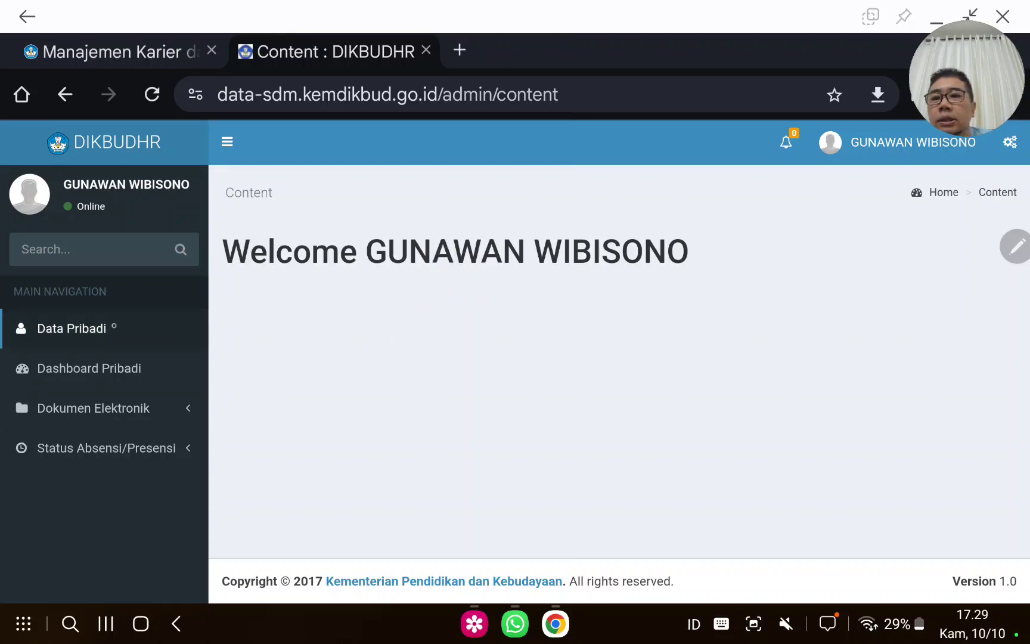
Open Data Pribadi and review the employee's personal, rank and other data on the profile page.
{"action": "left_click", "coordinate": [125, 329]}
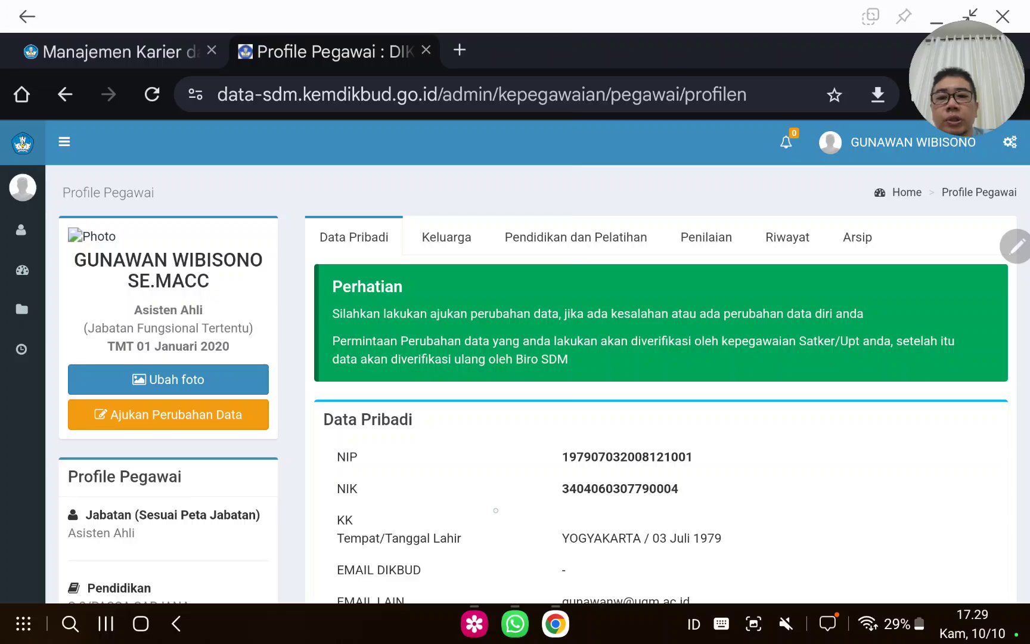
{"action": "scroll", "coordinate": [494, 509], "scroll_direction": "down", "scroll_amount": 10}
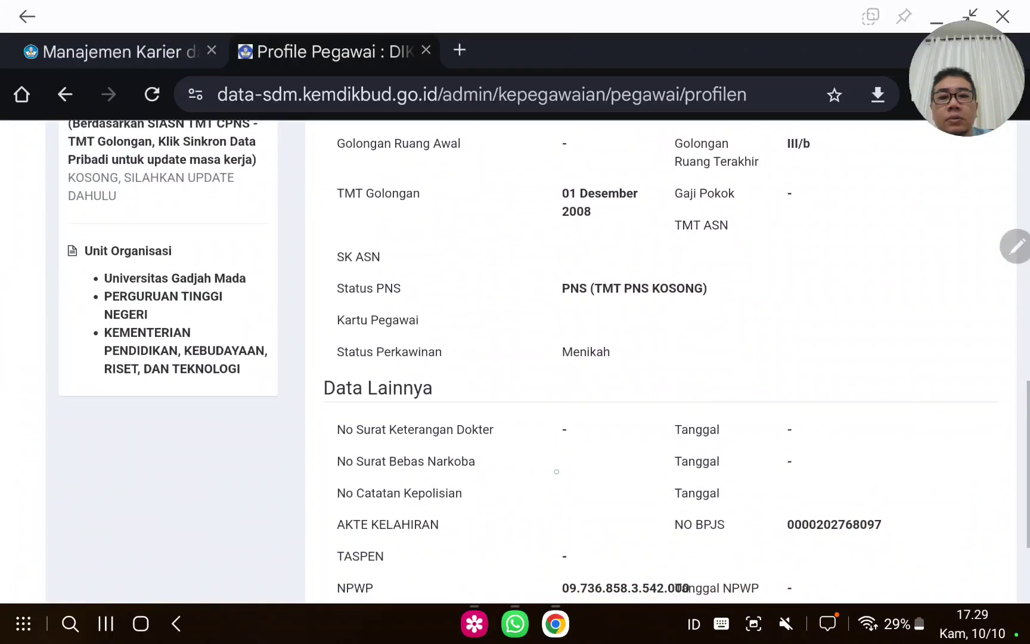
{"action": "scroll", "coordinate": [564, 490], "scroll_direction": "down", "scroll_amount": 3}
{"action": "scroll", "coordinate": [585, 511], "scroll_direction": "up", "scroll_amount": 4}
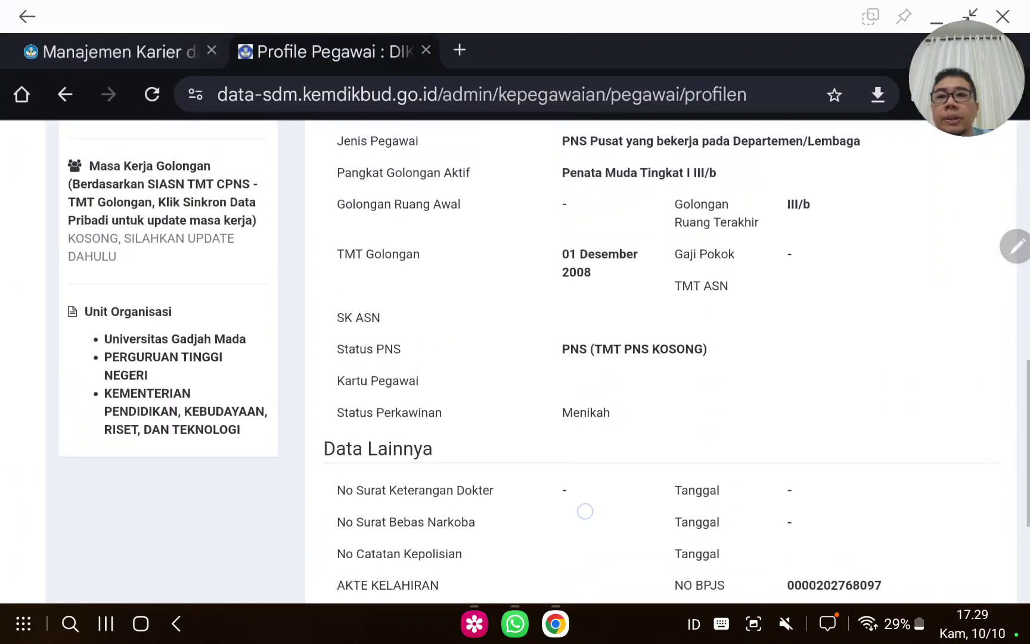
{"action": "scroll", "coordinate": [585, 511], "scroll_direction": "up", "scroll_amount": 10}
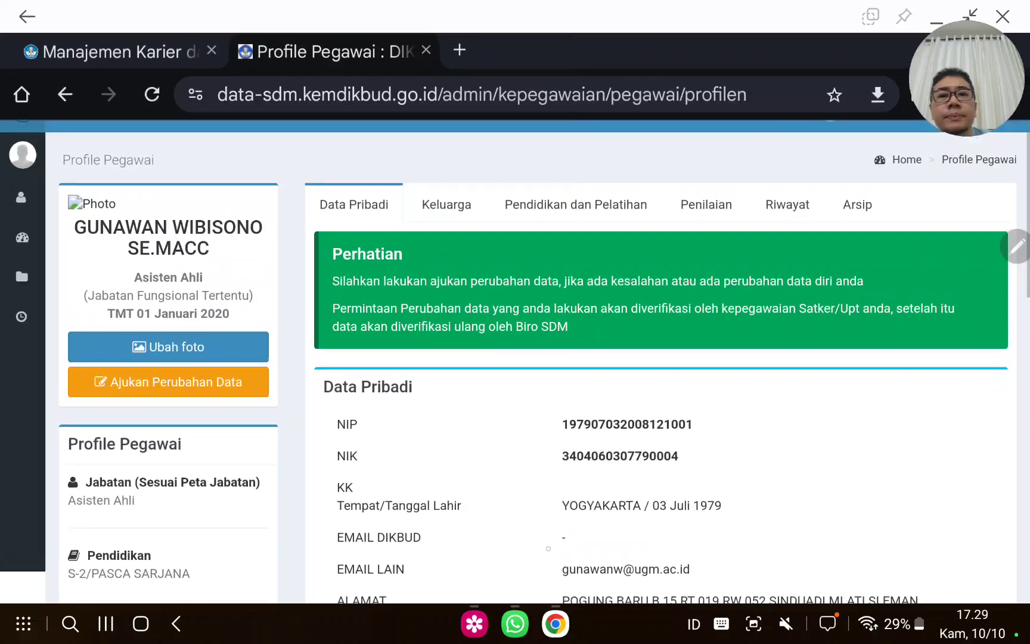
Synchronise the Pendidikan Formal records under Pendidikan dan Pelatihan with the BKN education history.
{"action": "left_click", "coordinate": [576, 217]}
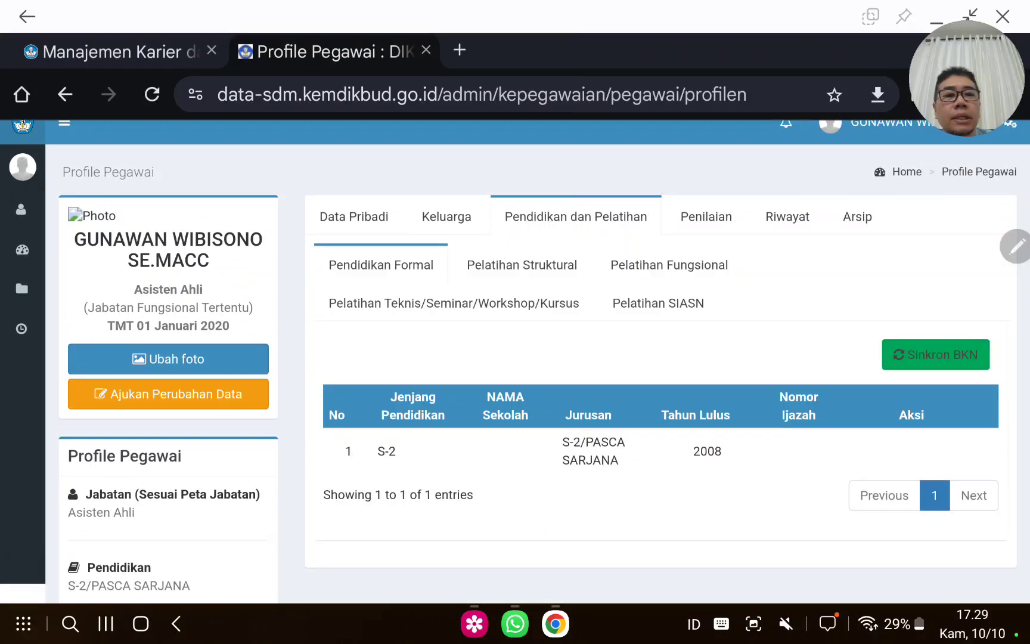
{"action": "left_click", "coordinate": [956, 359]}
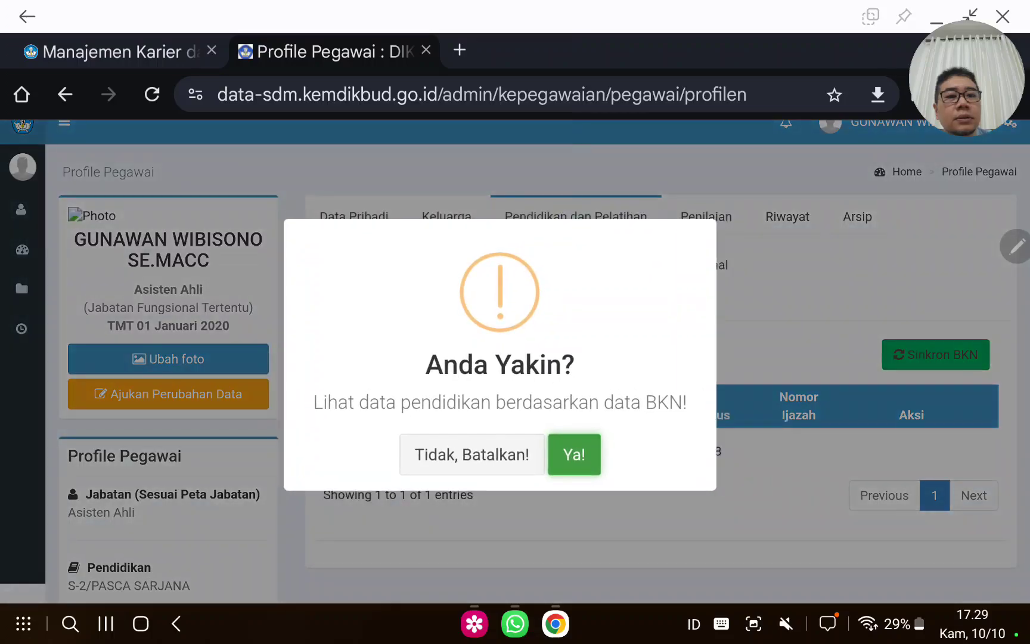
{"action": "left_click", "coordinate": [578, 450]}
{"action": "left_click", "coordinate": [495, 447]}
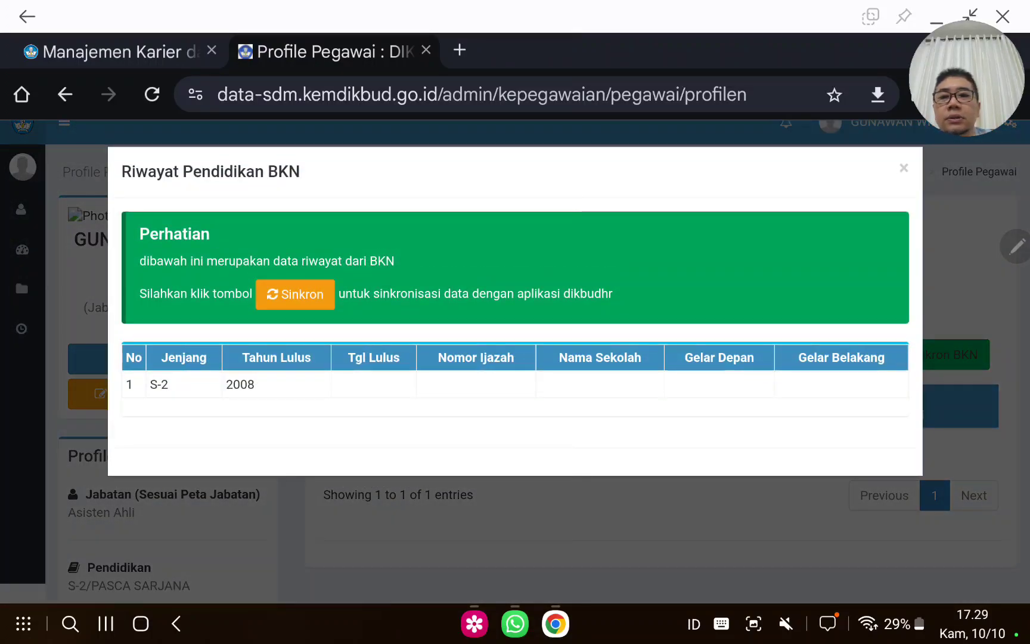
{"action": "left_click", "coordinate": [296, 294]}
{"action": "left_click", "coordinate": [578, 453]}
{"action": "left_click", "coordinate": [499, 455]}
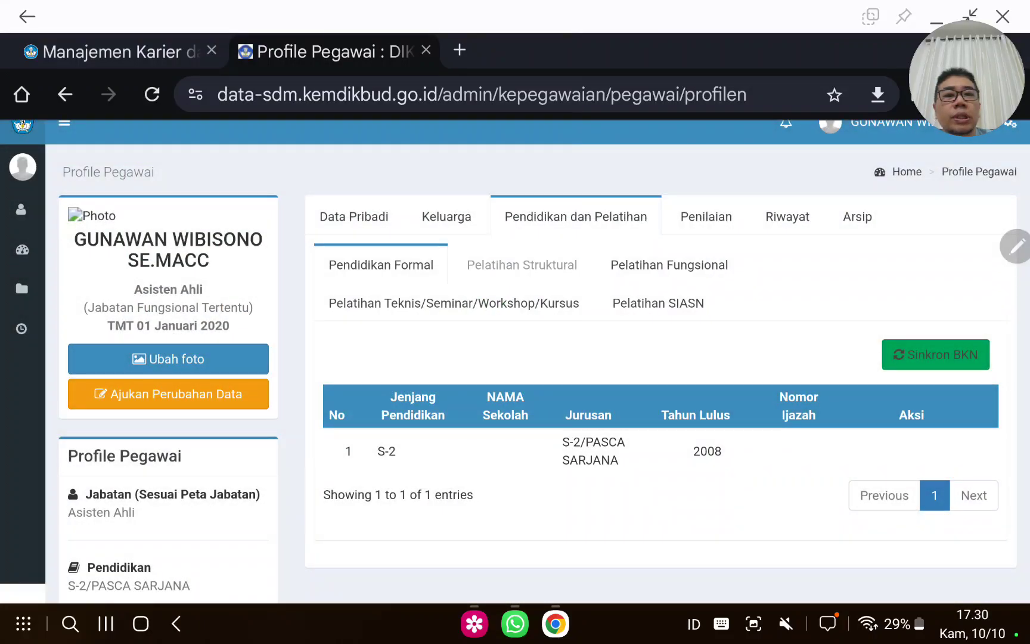
Review the structural, functional, technical/seminar and SIASN training records, ending on the Pendidikan Formal records.
{"action": "left_click", "coordinate": [522, 265]}
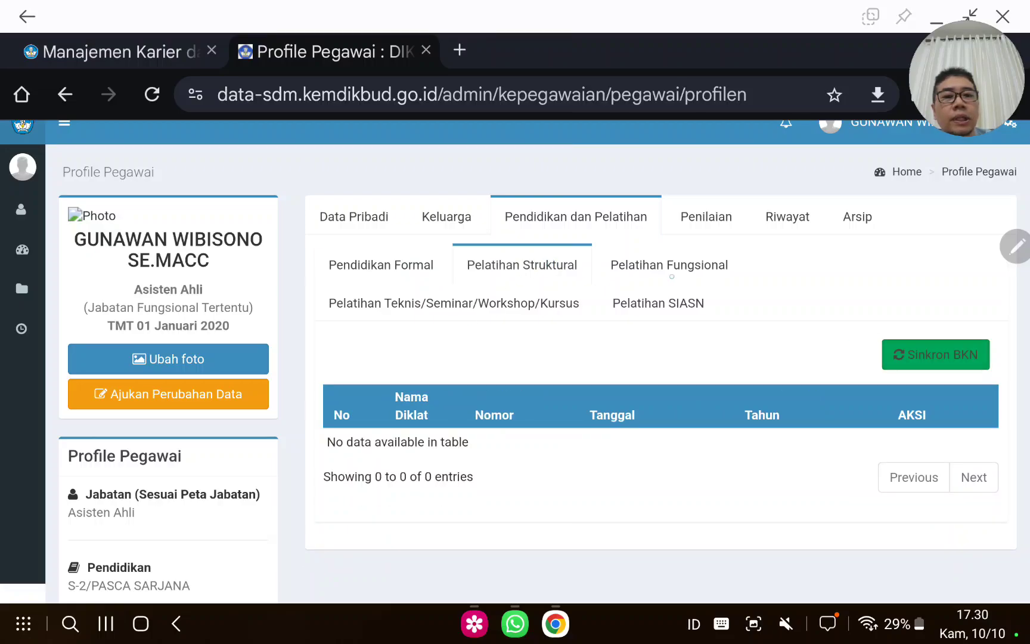
{"action": "left_click", "coordinate": [670, 264]}
{"action": "scroll", "coordinate": [745, 414], "scroll_direction": "up", "scroll_amount": 1}
{"action": "left_click", "coordinate": [498, 322]}
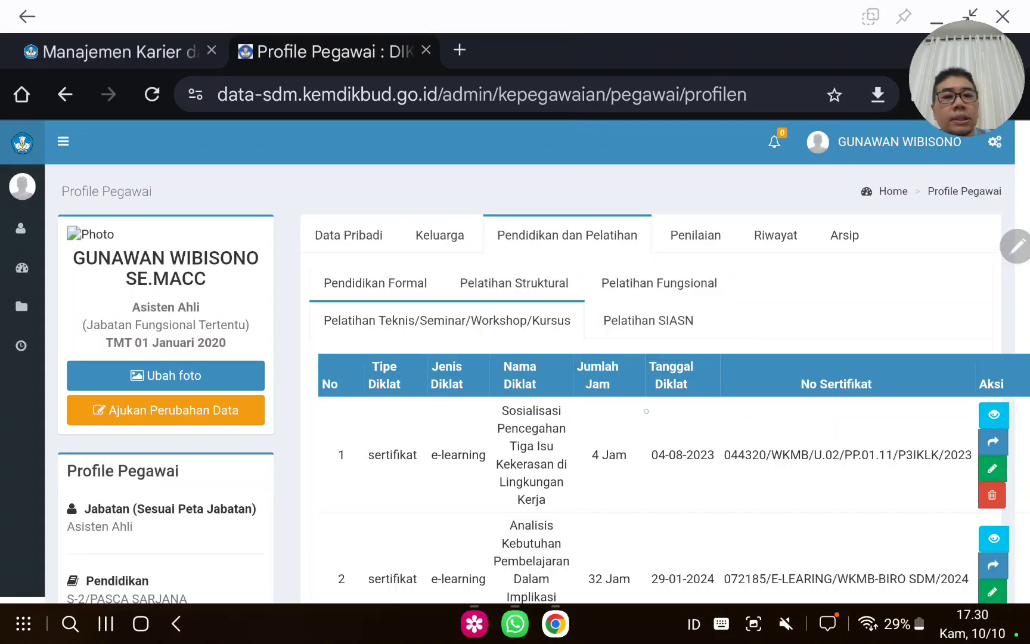
{"action": "left_click", "coordinate": [659, 283]}
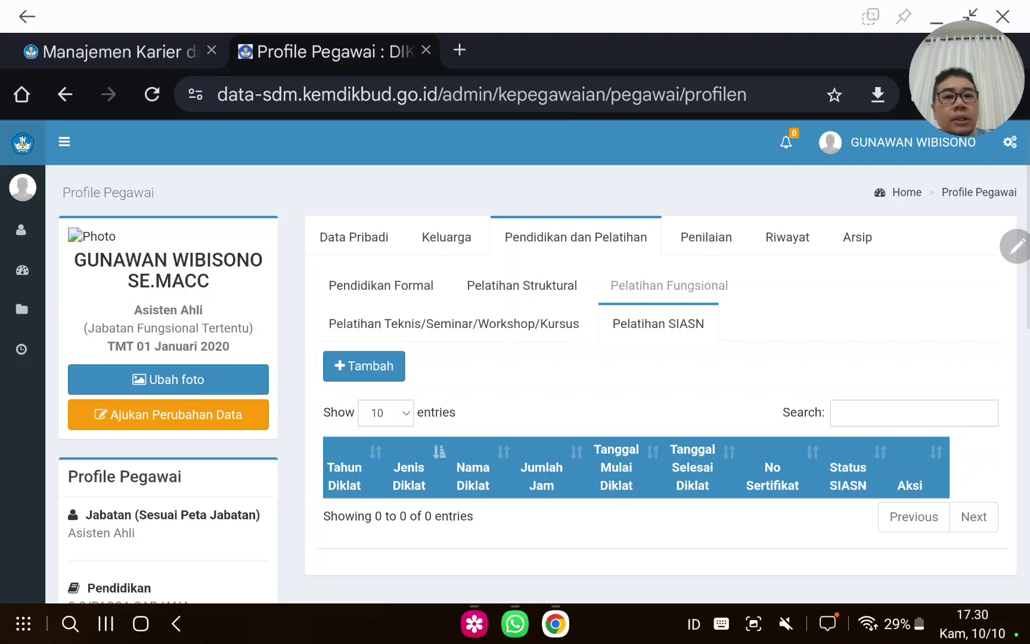
{"action": "left_click", "coordinate": [522, 286]}
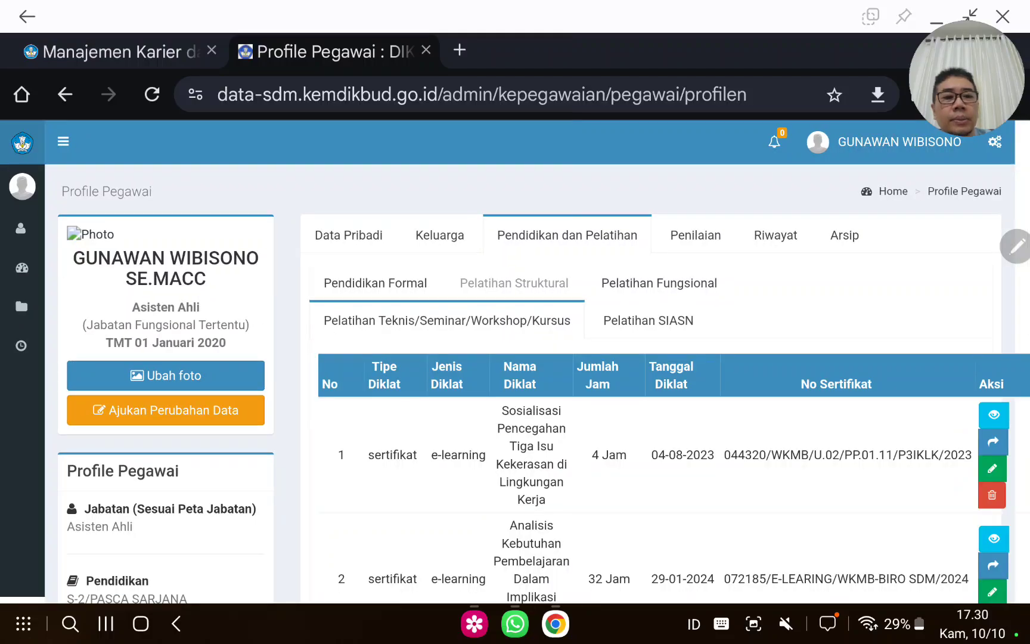
{"action": "left_click", "coordinate": [375, 283]}
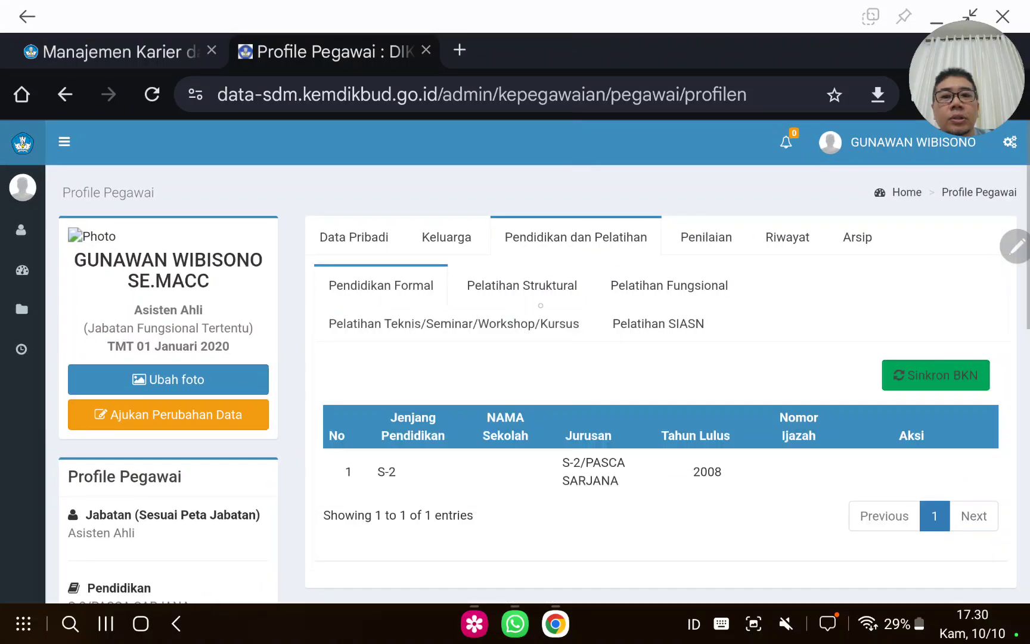
Request the BKN data for the Pelatihan Struktural training history and dismiss the resulting dialog.
{"action": "left_click", "coordinate": [555, 277]}
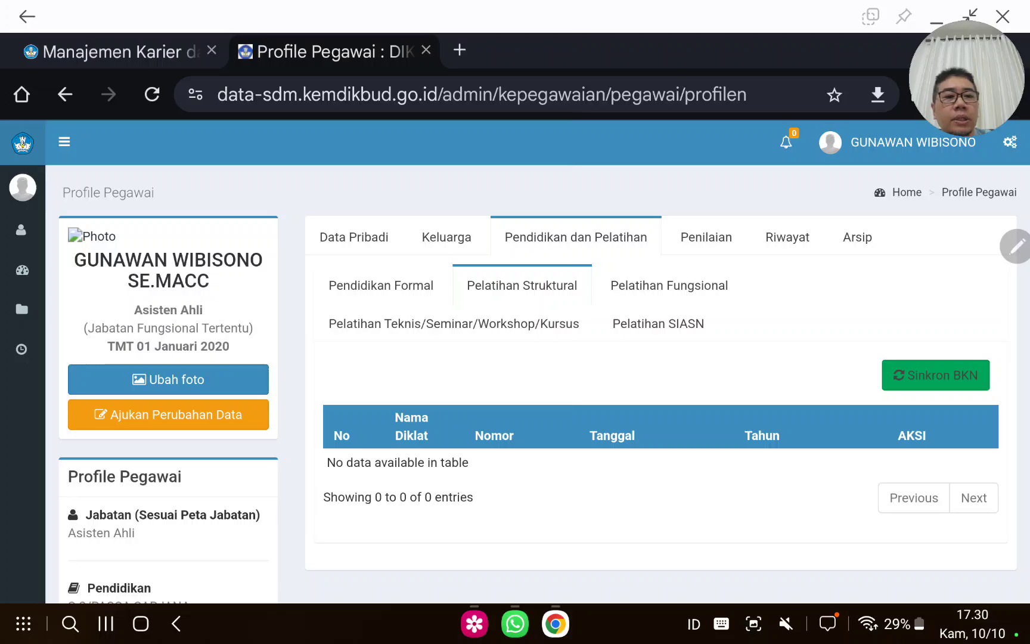
{"action": "left_click", "coordinate": [936, 375]}
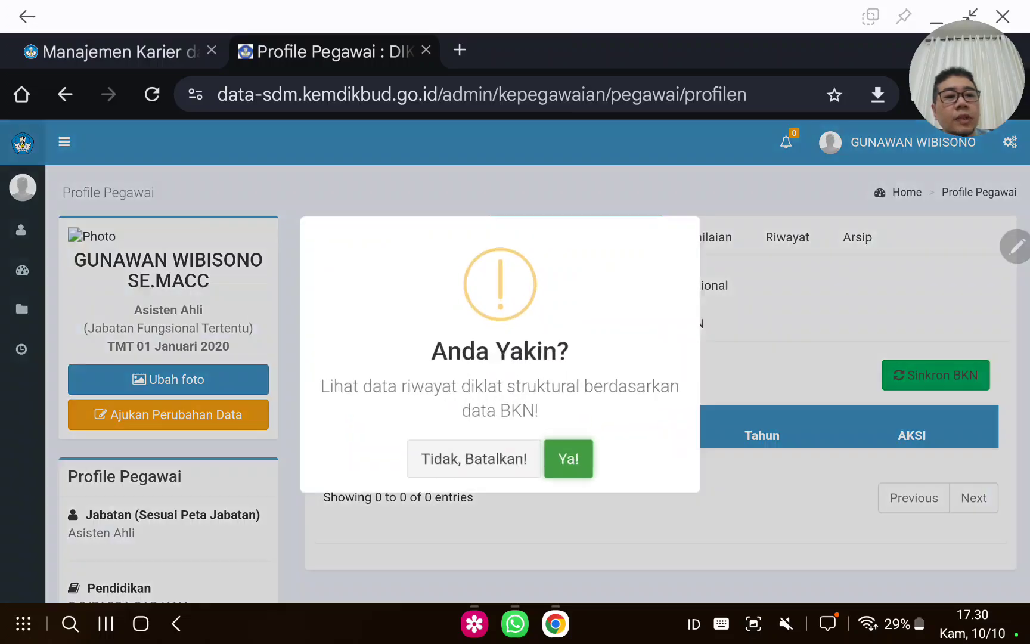
{"action": "left_click", "coordinate": [574, 467]}
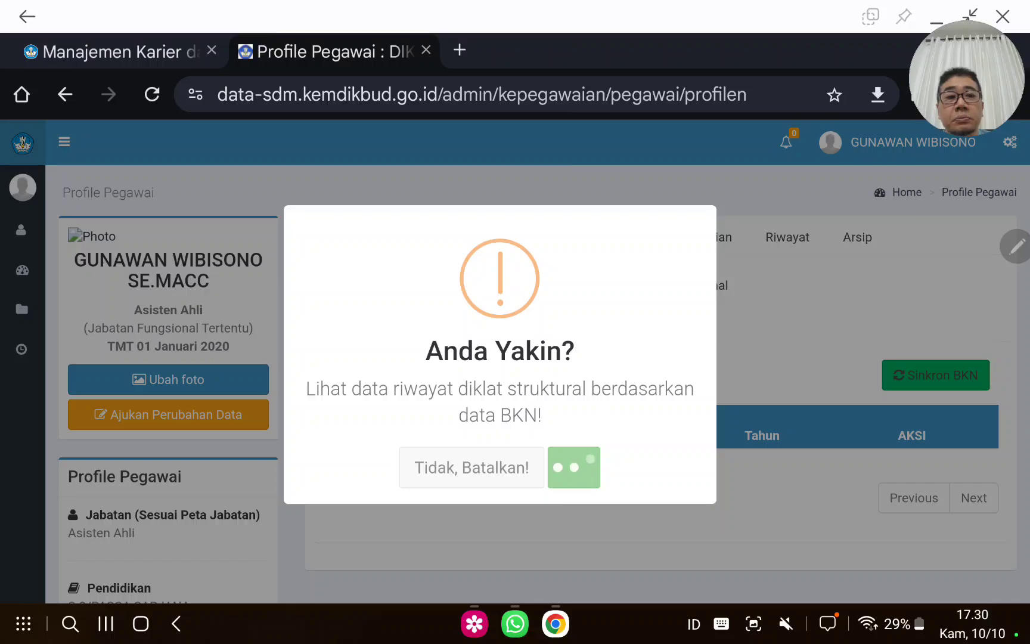
{"action": "left_click", "coordinate": [501, 454]}
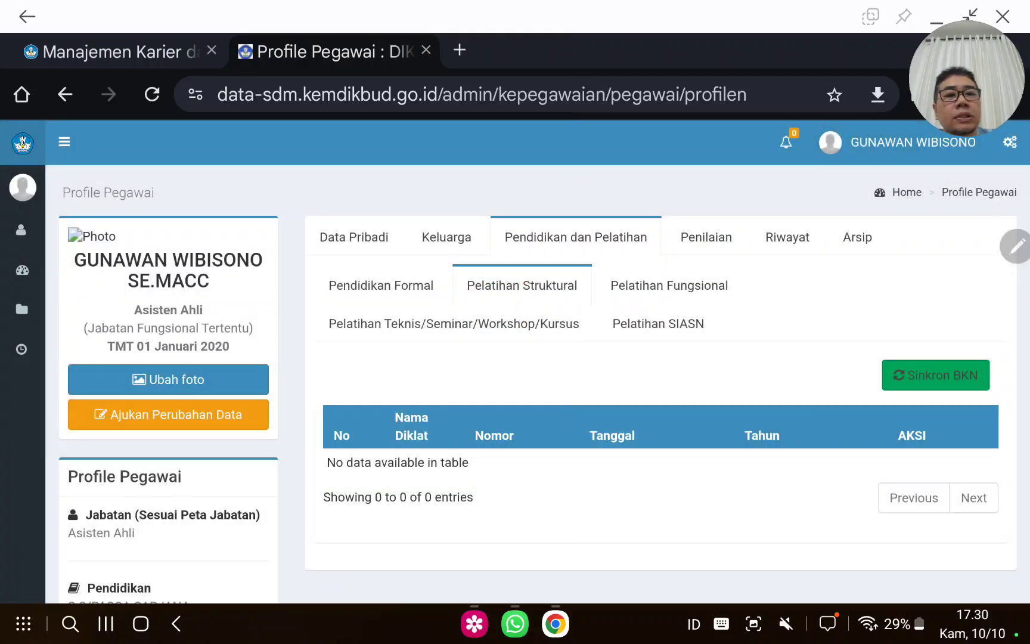
Synchronise the Kepangkatan records under Riwayat with the BKN rank history.
{"action": "left_click", "coordinate": [788, 237]}
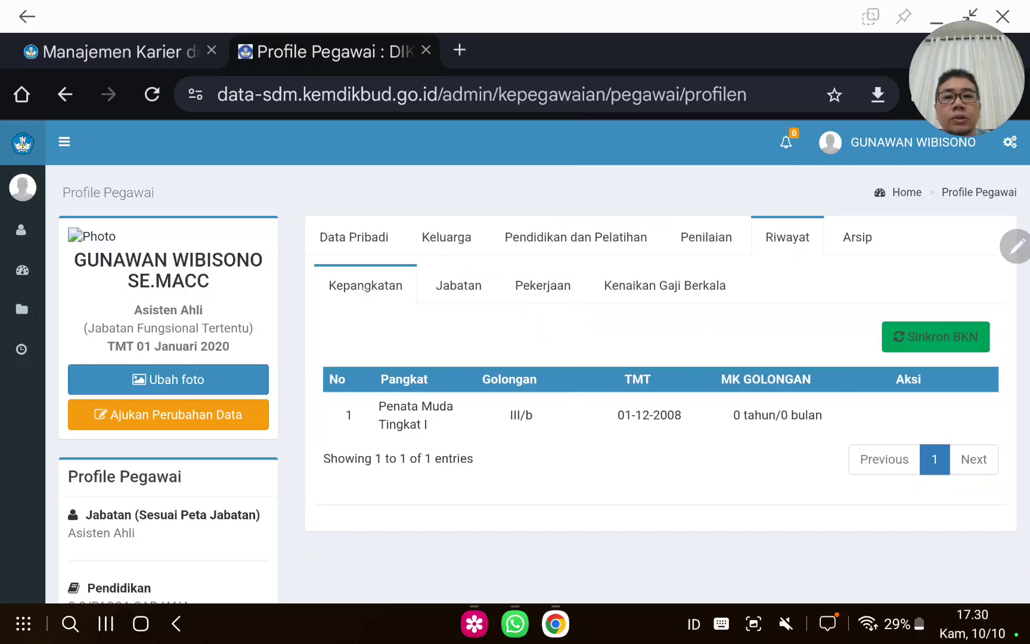
{"action": "left_click", "coordinate": [937, 337]}
{"action": "left_click", "coordinate": [574, 467]}
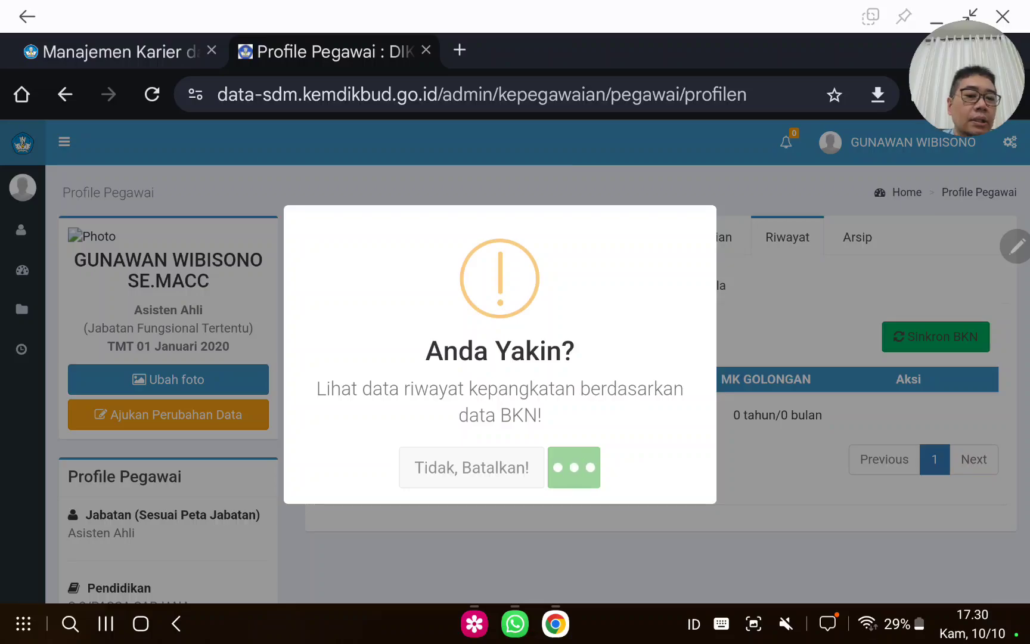
{"action": "left_click", "coordinate": [500, 454]}
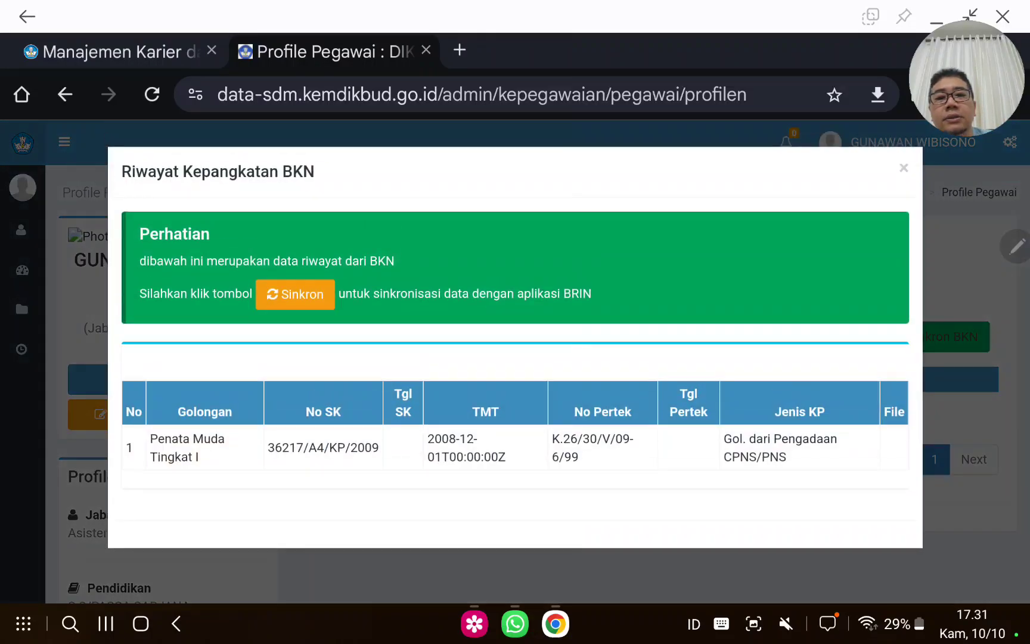
{"action": "left_click", "coordinate": [295, 294]}
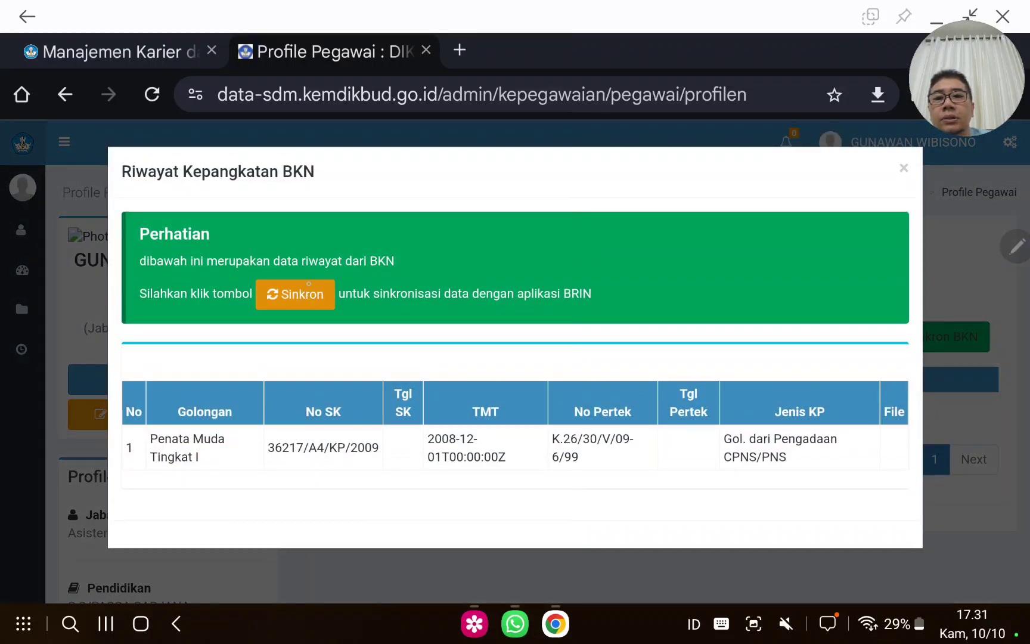
{"action": "left_click", "coordinate": [574, 455]}
{"action": "left_click", "coordinate": [500, 455]}
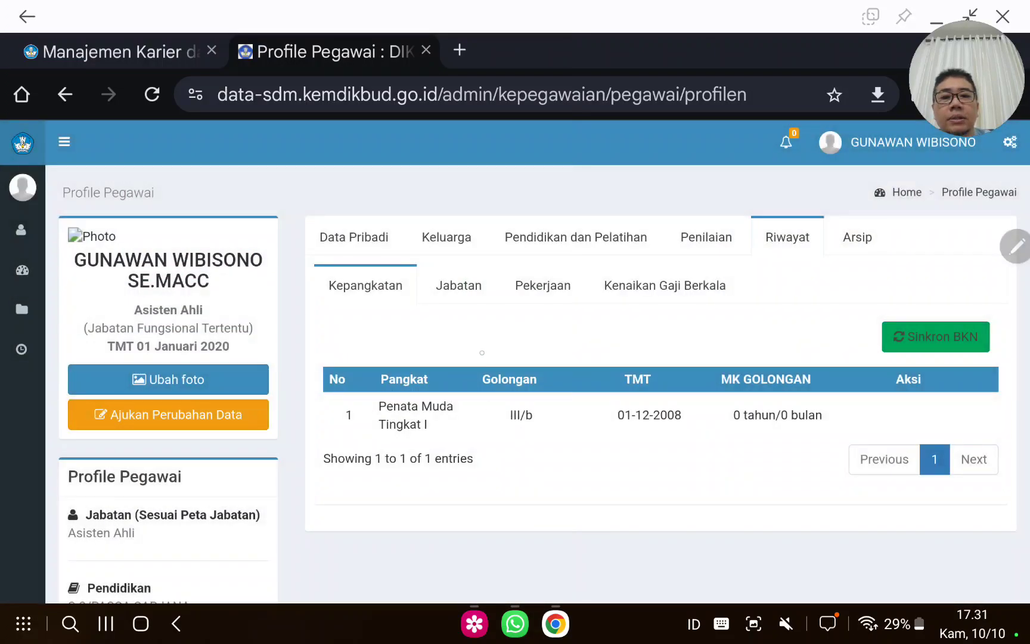
Review the Jabatan, Pekerjaan and Kenaikan Gaji Berkala records under Riwayat.
{"action": "left_click", "coordinate": [466, 278]}
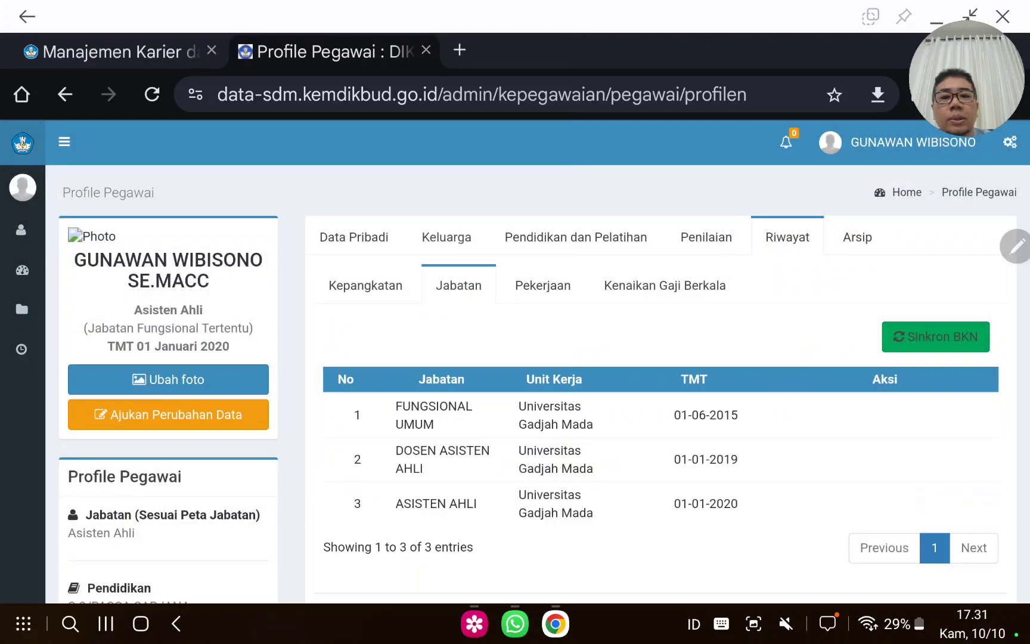
{"action": "left_click", "coordinate": [945, 327]}
{"action": "left_click", "coordinate": [539, 285]}
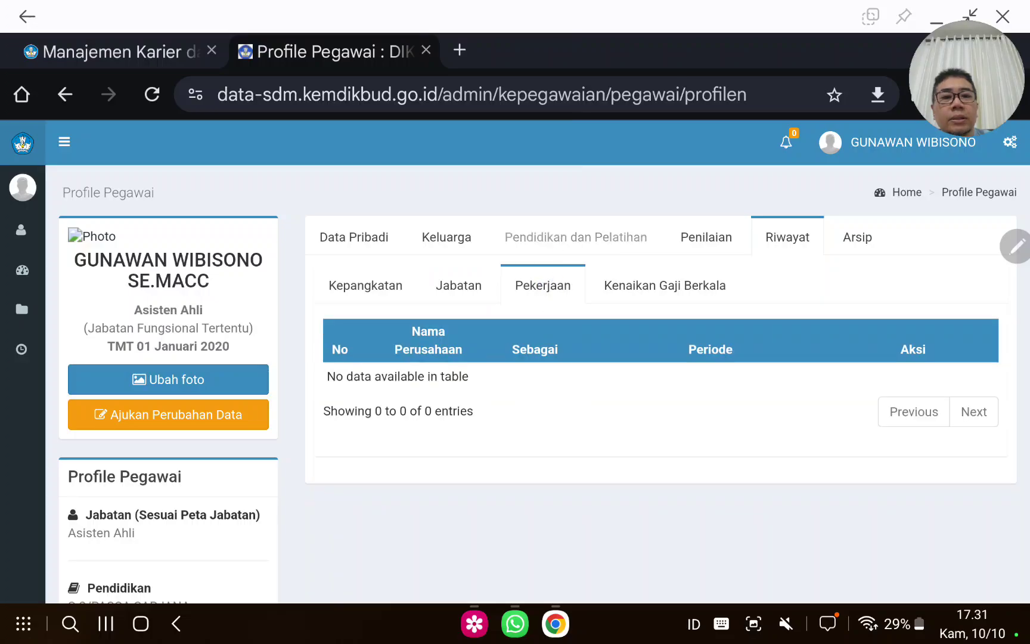
{"action": "left_click", "coordinate": [665, 285]}
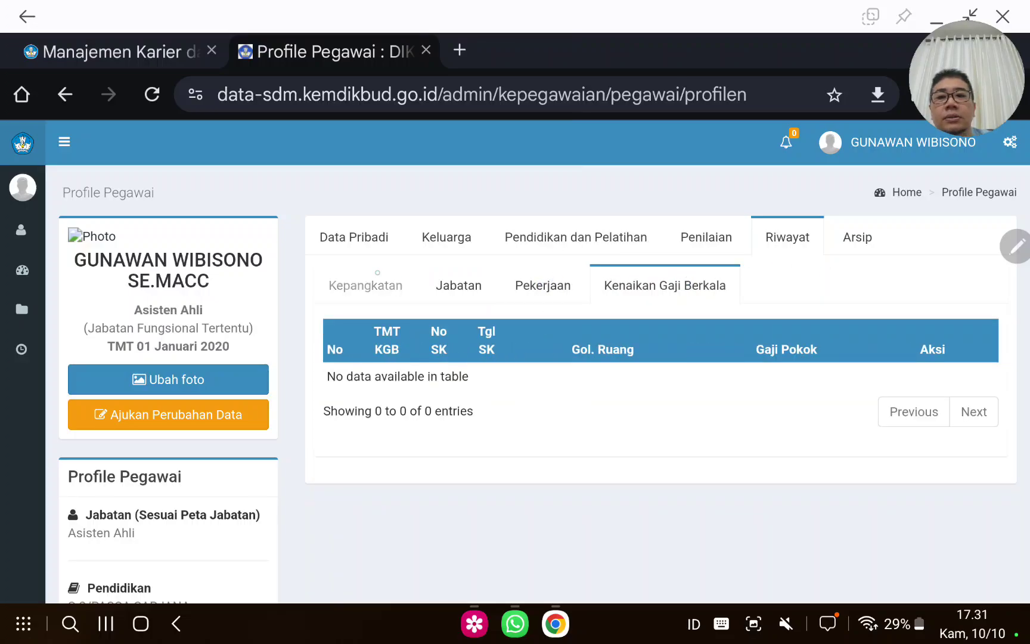
Return to the Kepangkatan records under Riwayat and check the listed rank.
{"action": "left_click", "coordinate": [365, 285]}
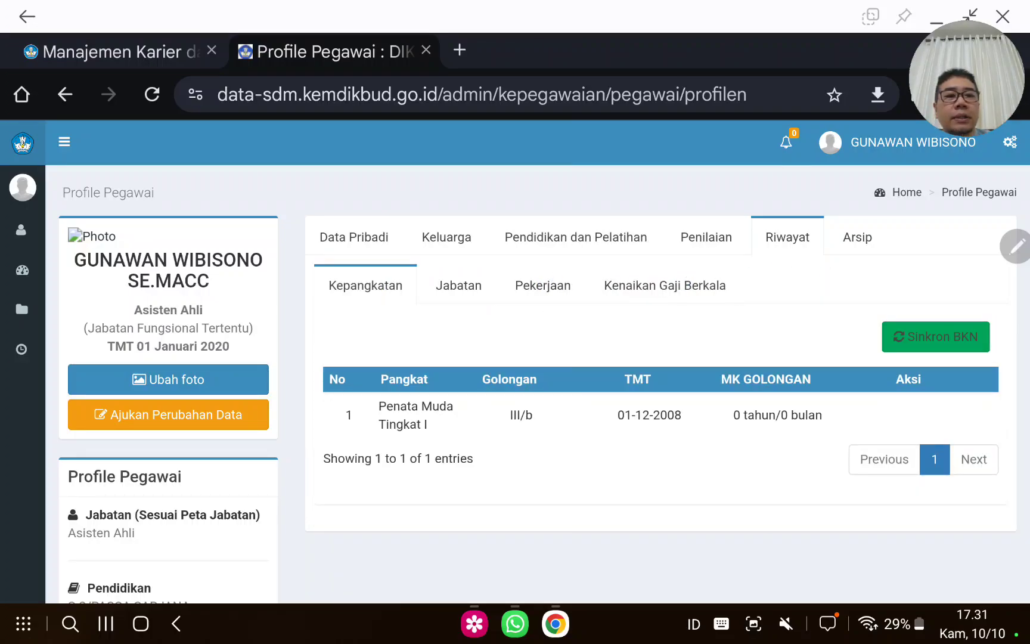
{"action": "mouse_move", "coordinate": [403, 520]}
{"action": "left_mouse_down"}
{"action": "mouse_move", "coordinate": [444, 375]}
{"action": "mouse_move", "coordinate": [411, 518]}
{"action": "left_mouse_up"}
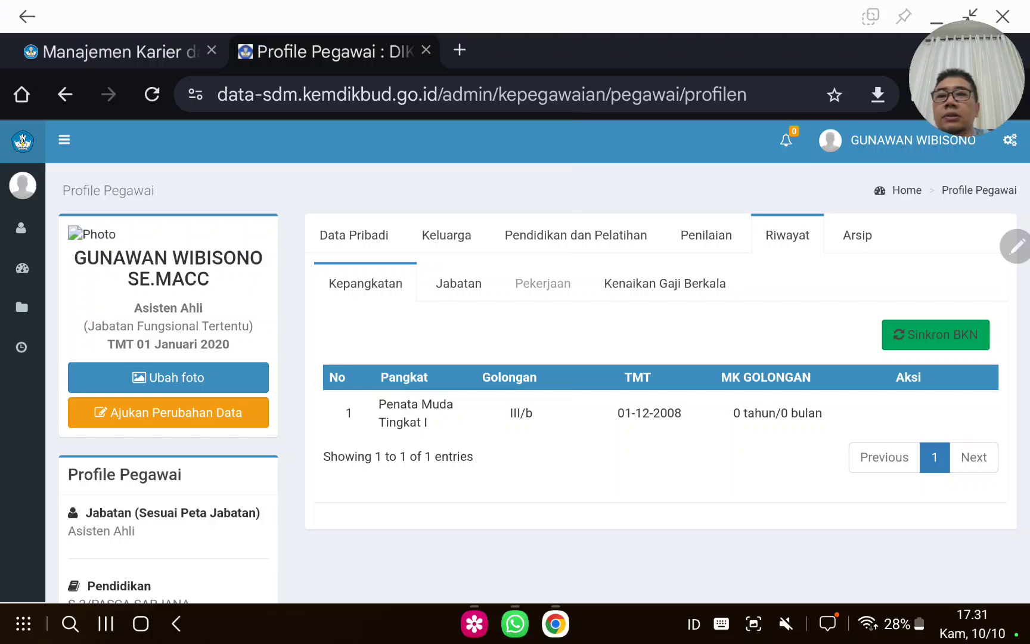
Switch to the Manajemen Karier dan Pengembangan SDM site and sign in with the saved NIP and password.
{"action": "left_click", "coordinate": [114, 52]}
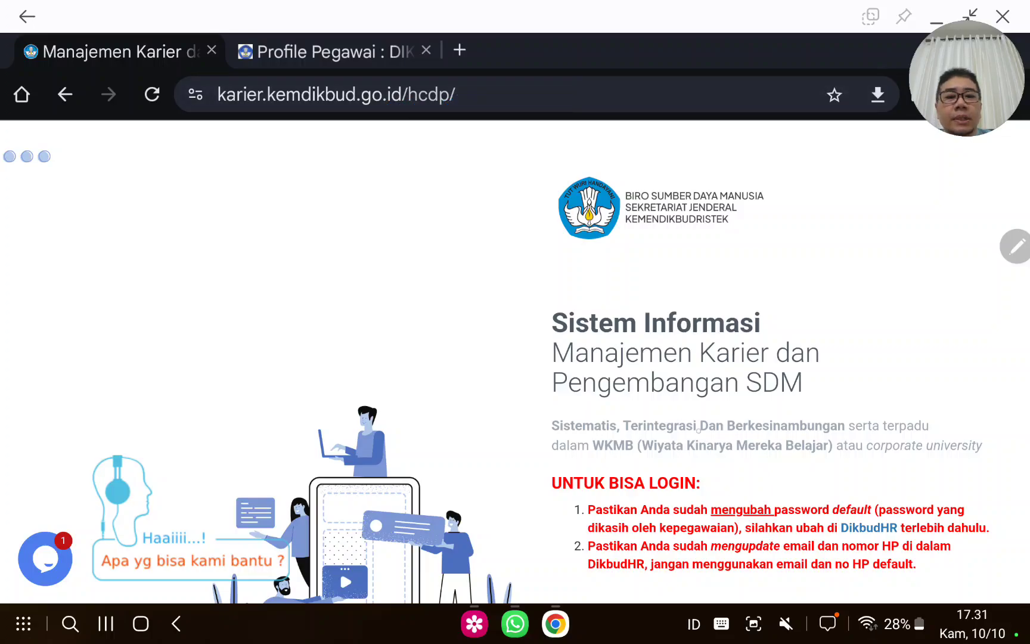
{"action": "scroll", "coordinate": [515, 358], "scroll_direction": "down", "scroll_amount": 3}
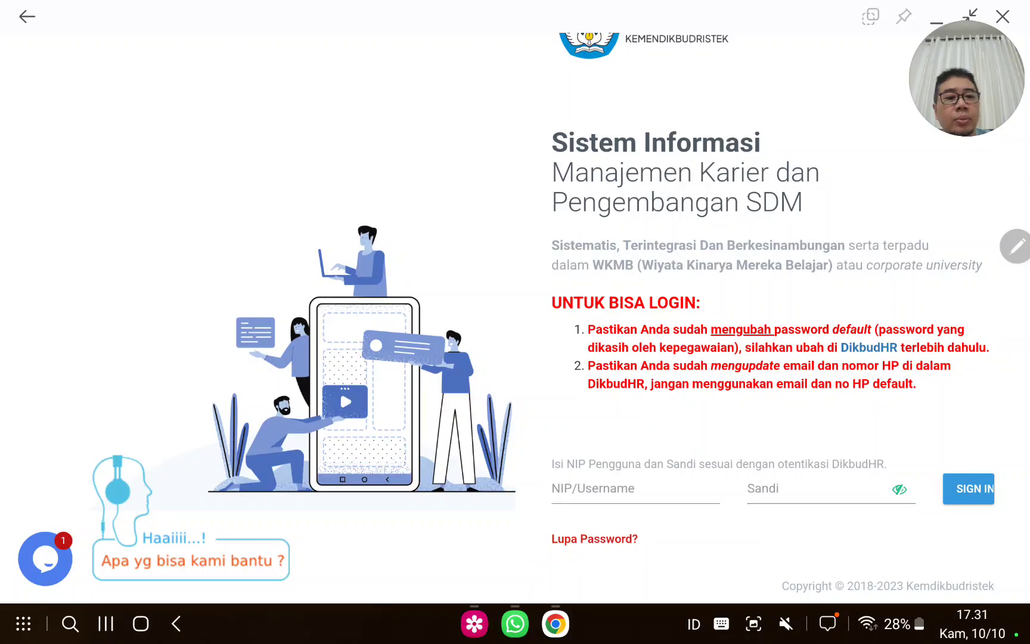
{"action": "left_click", "coordinate": [643, 489]}
{"action": "left_click", "coordinate": [595, 431]}
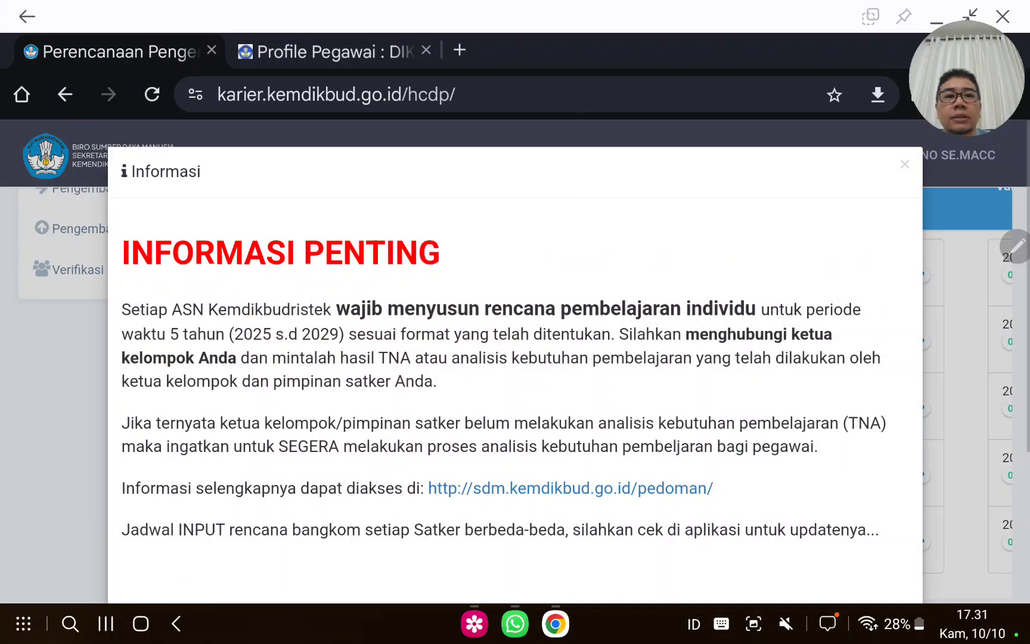
Read the INFORMASI PENTING notice through to the end and close it.
{"action": "scroll", "coordinate": [717, 478], "scroll_direction": "down", "scroll_amount": 4}
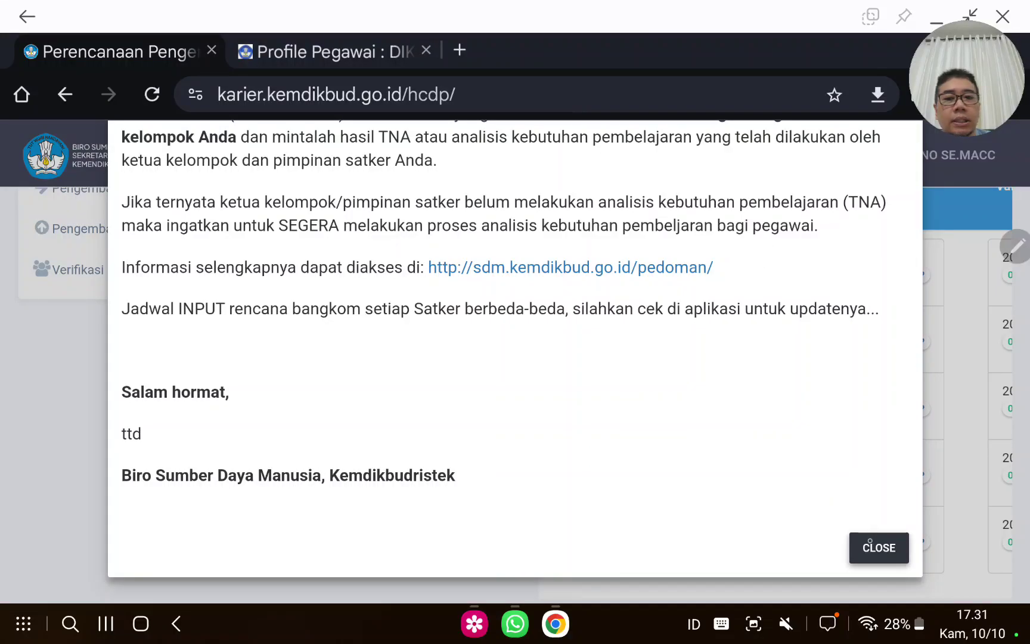
{"action": "scroll", "coordinate": [832, 397], "scroll_direction": "up", "scroll_amount": 3}
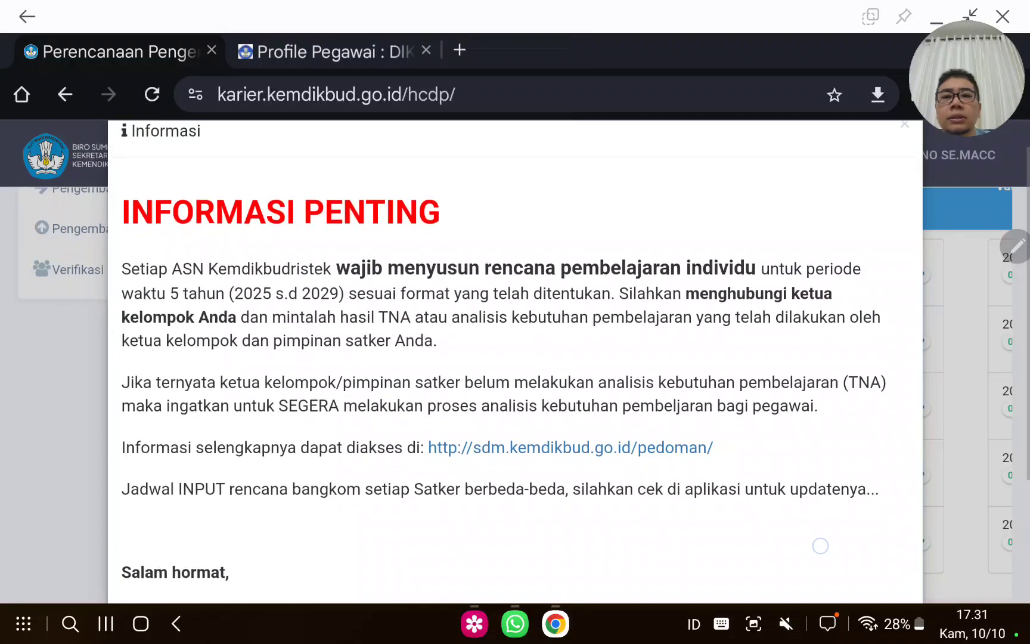
{"action": "scroll", "coordinate": [821, 546], "scroll_direction": "down", "scroll_amount": 1}
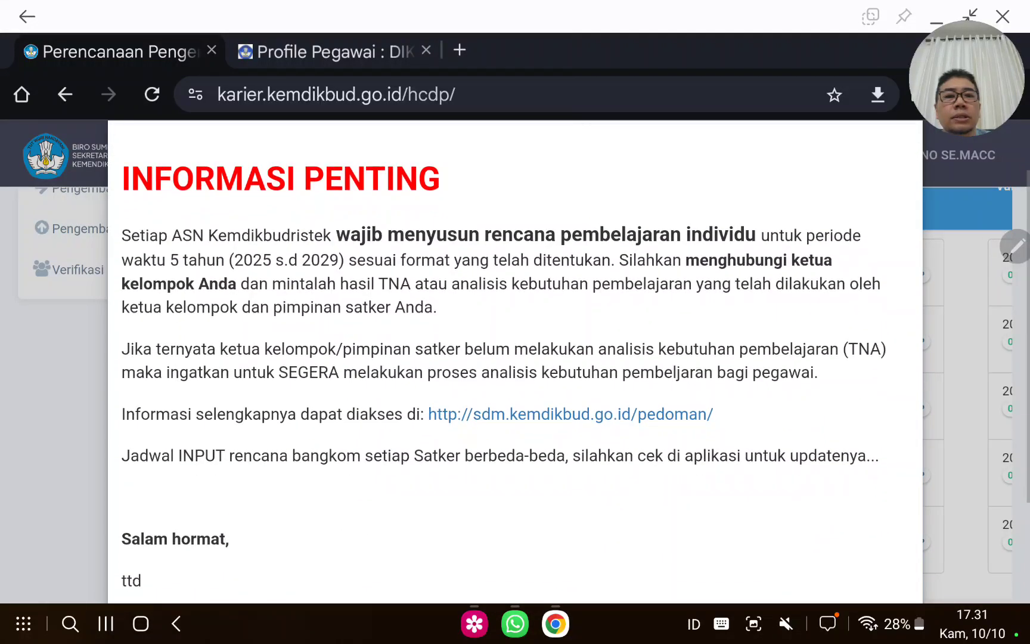
{"action": "scroll", "coordinate": [819, 538], "scroll_direction": "down", "scroll_amount": 4}
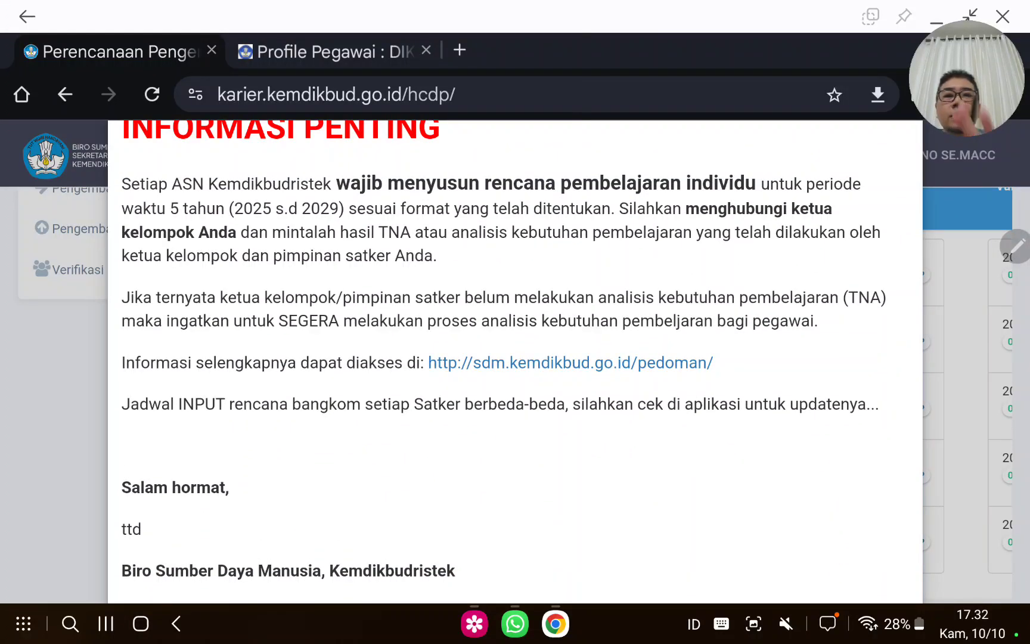
{"action": "scroll", "coordinate": [794, 455], "scroll_direction": "down", "scroll_amount": 2}
{"action": "left_click", "coordinate": [877, 548]}
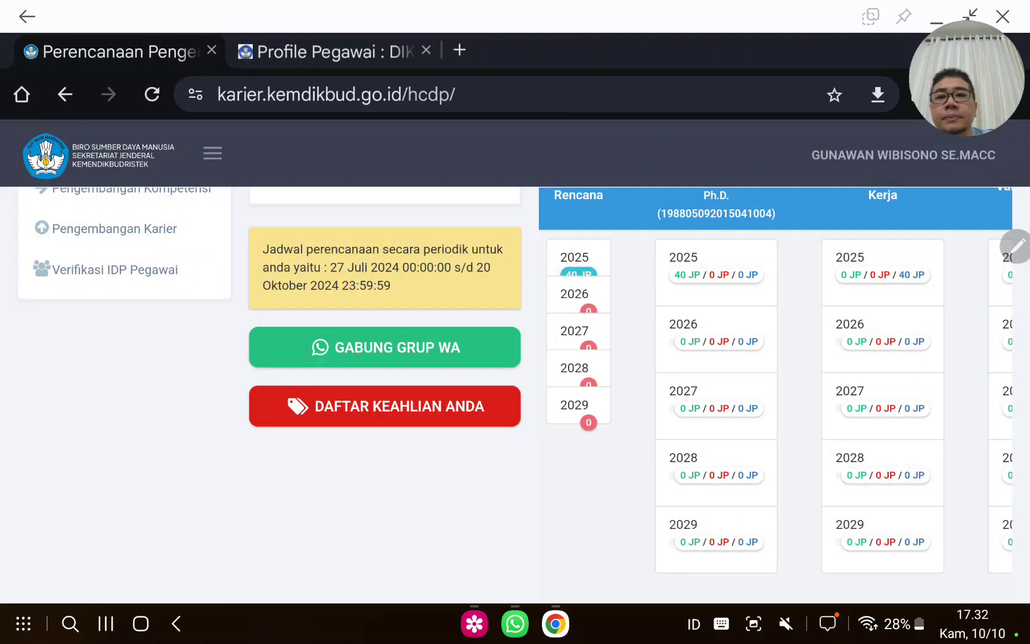
Open the Rencana Pengembangan Diri Periodik page under Pengembangan Kompetensi and review its plan table.
{"action": "scroll", "coordinate": [515, 393], "scroll_direction": "up", "scroll_amount": 2}
{"action": "left_click", "coordinate": [173, 312]}
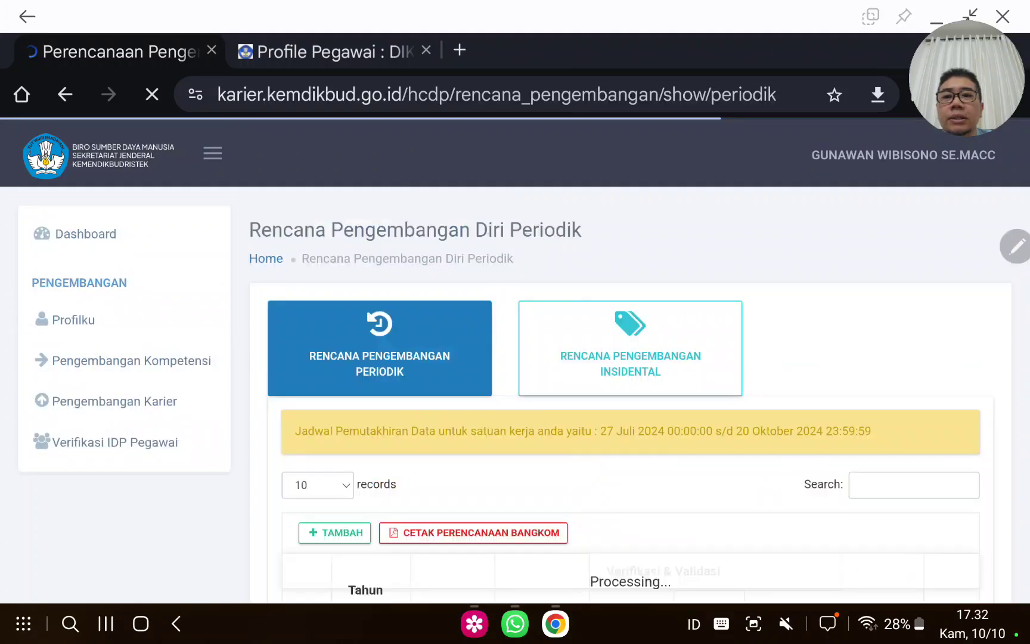
{"action": "scroll", "coordinate": [660, 485], "scroll_direction": "down", "scroll_amount": 3}
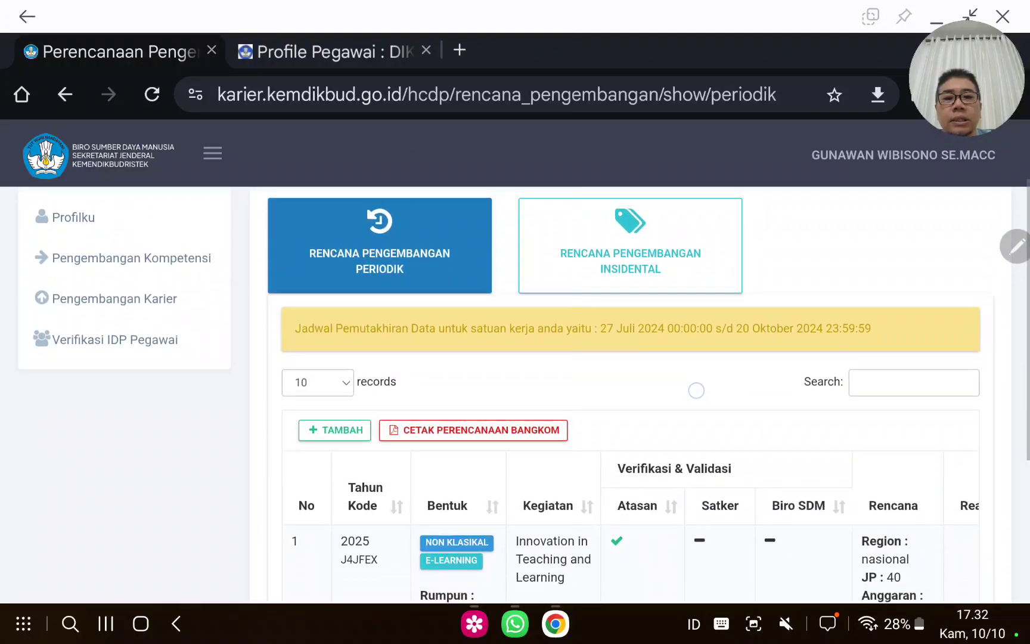
{"action": "scroll", "coordinate": [740, 383], "scroll_direction": "down", "scroll_amount": 2}
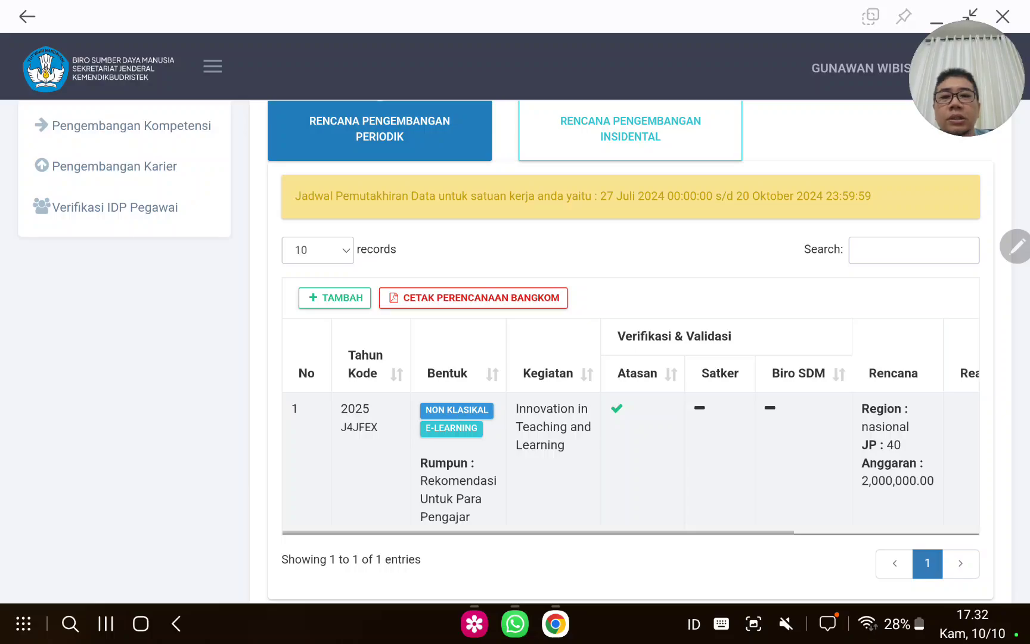
Start a new periodic self-development plan entry and set its Tahun to 2026.
{"action": "left_click", "coordinate": [336, 298]}
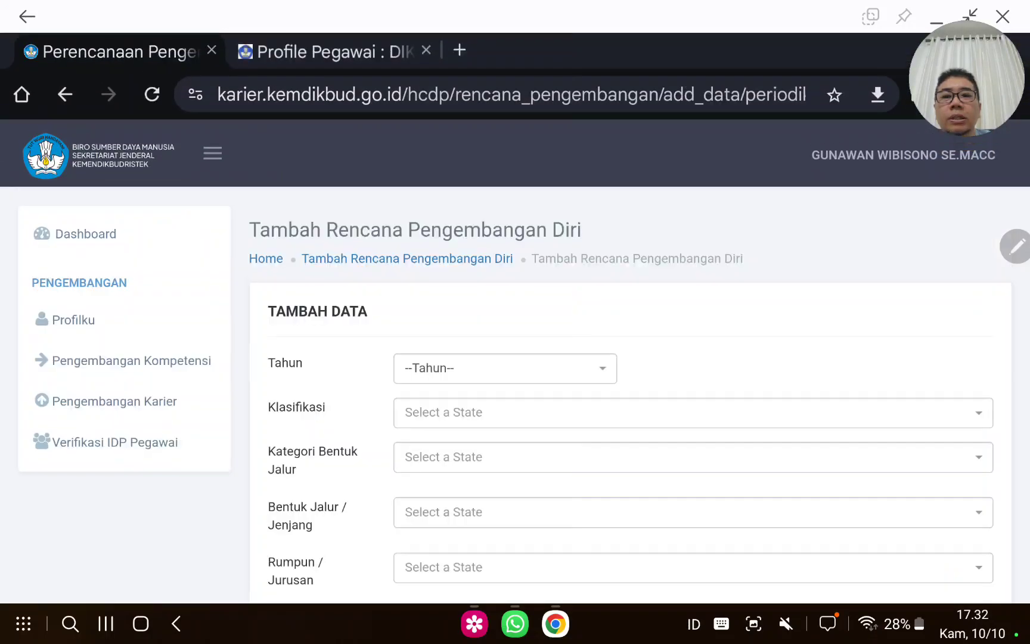
{"action": "left_click", "coordinate": [503, 359]}
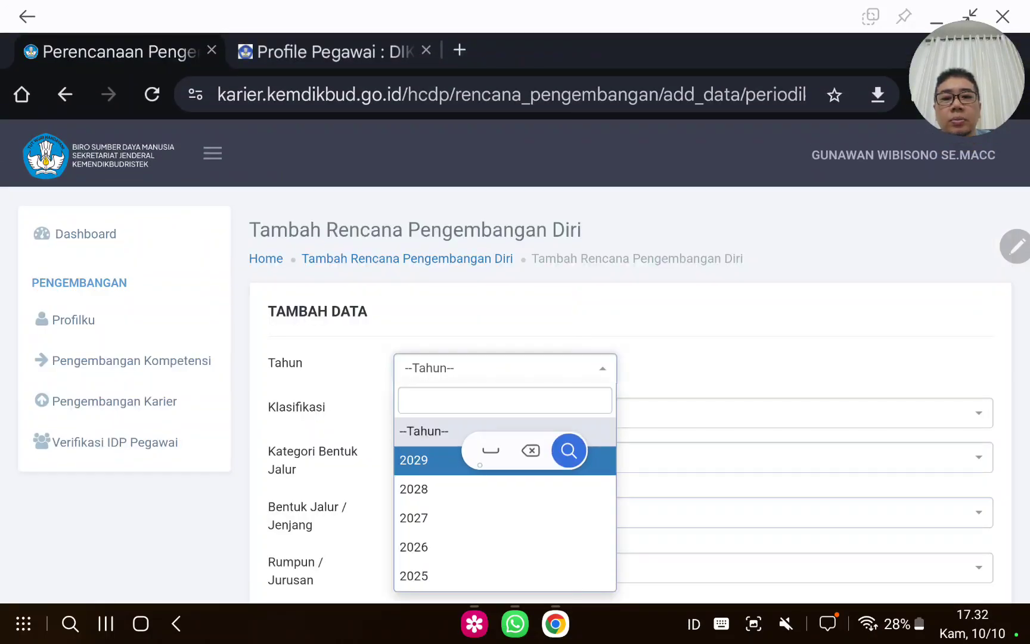
{"action": "left_click", "coordinate": [467, 547]}
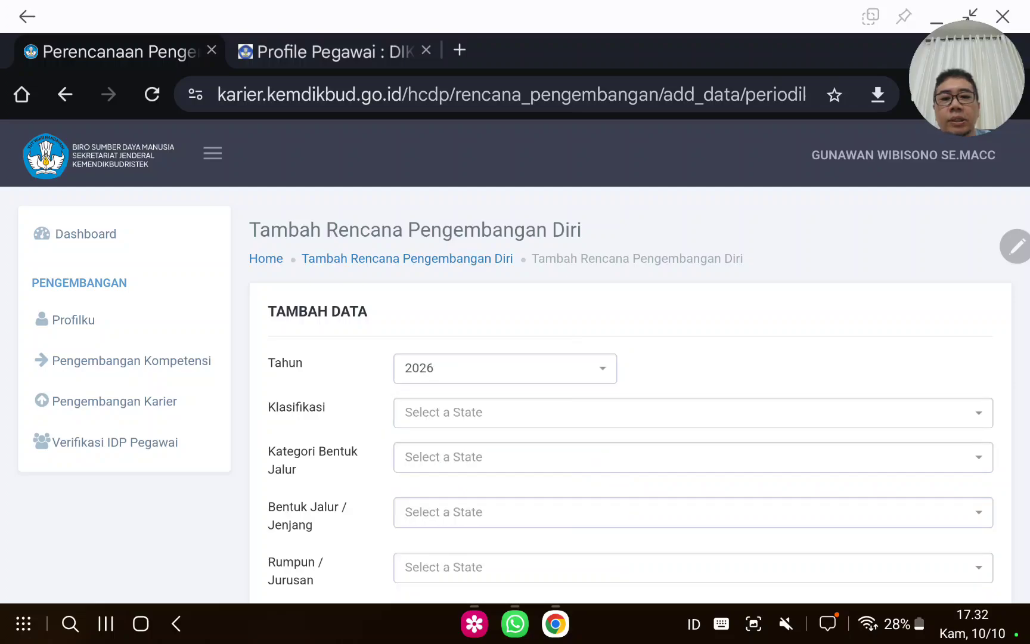
Set the plan's Klasifikasi to Pelatihan and its Kategori Bentuk Jalur to Non Klasikal.
{"action": "scroll", "coordinate": [701, 347], "scroll_direction": "down", "scroll_amount": 3}
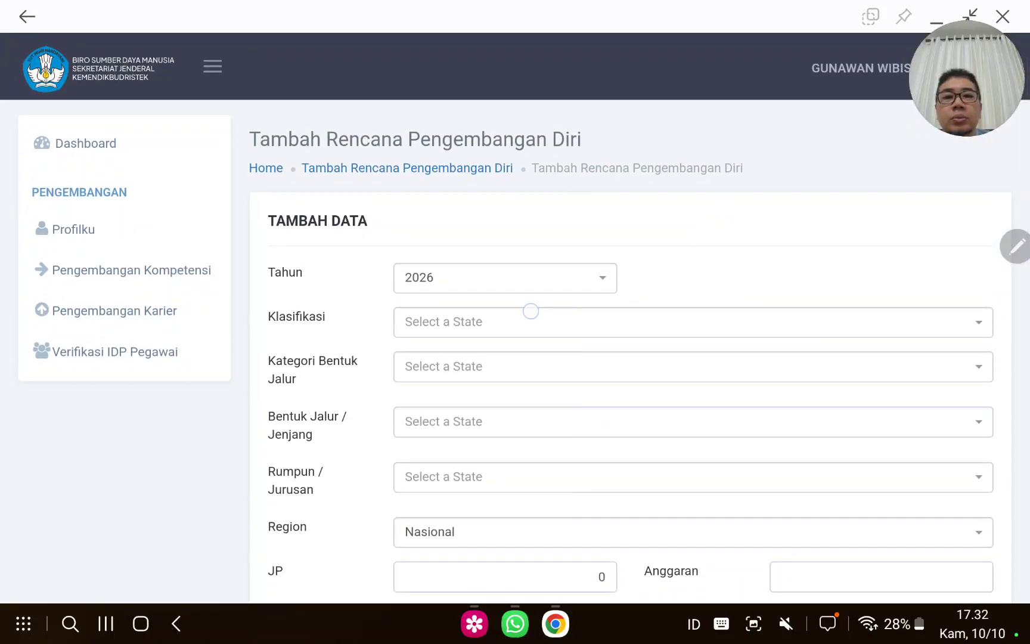
{"action": "left_click", "coordinate": [531, 313]}
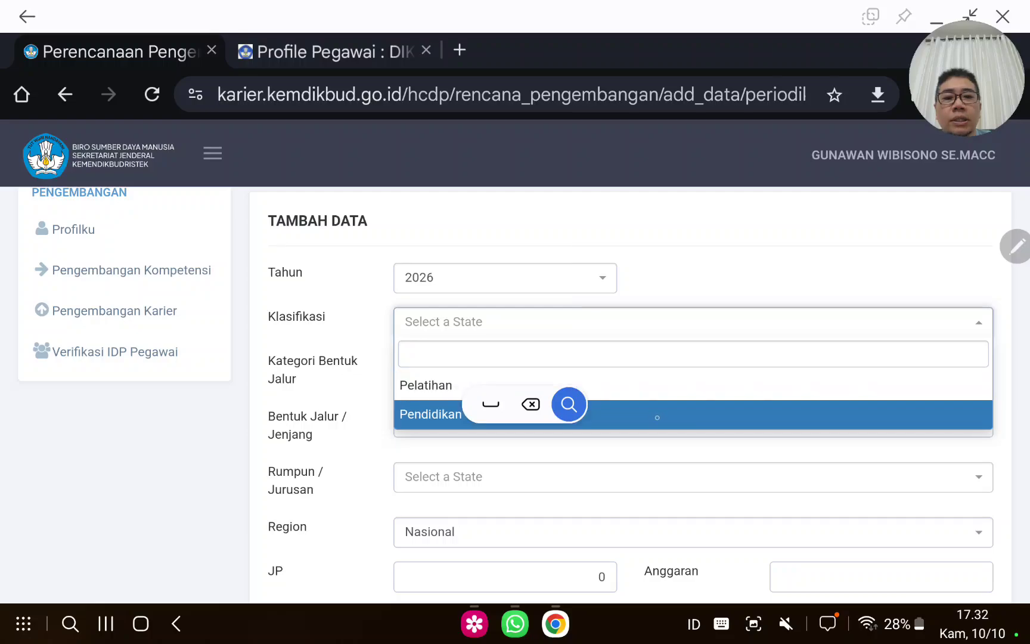
{"action": "left_click", "coordinate": [655, 387]}
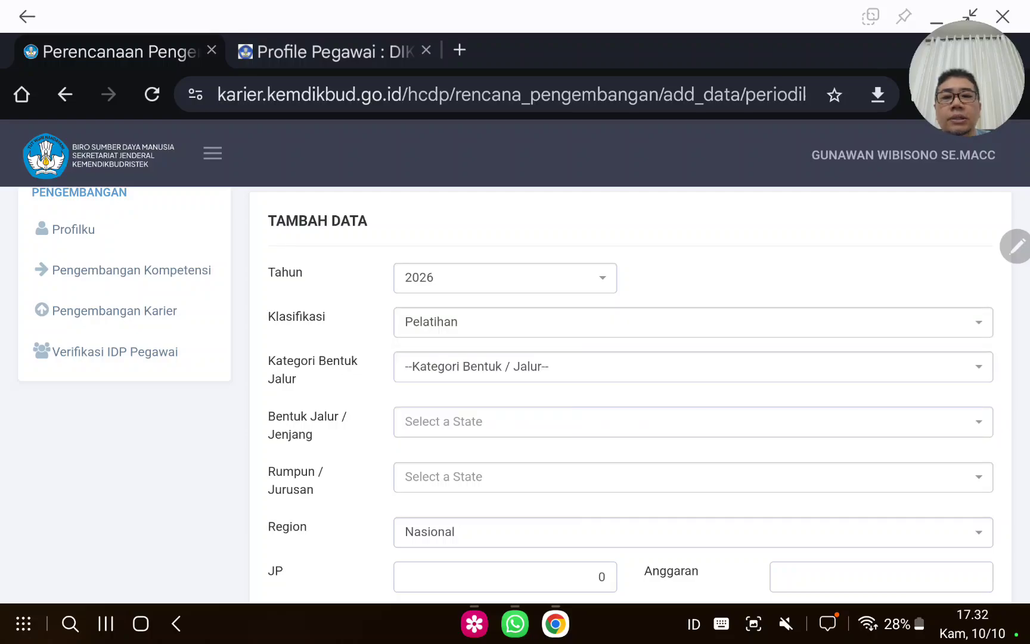
{"action": "left_click", "coordinate": [505, 379]}
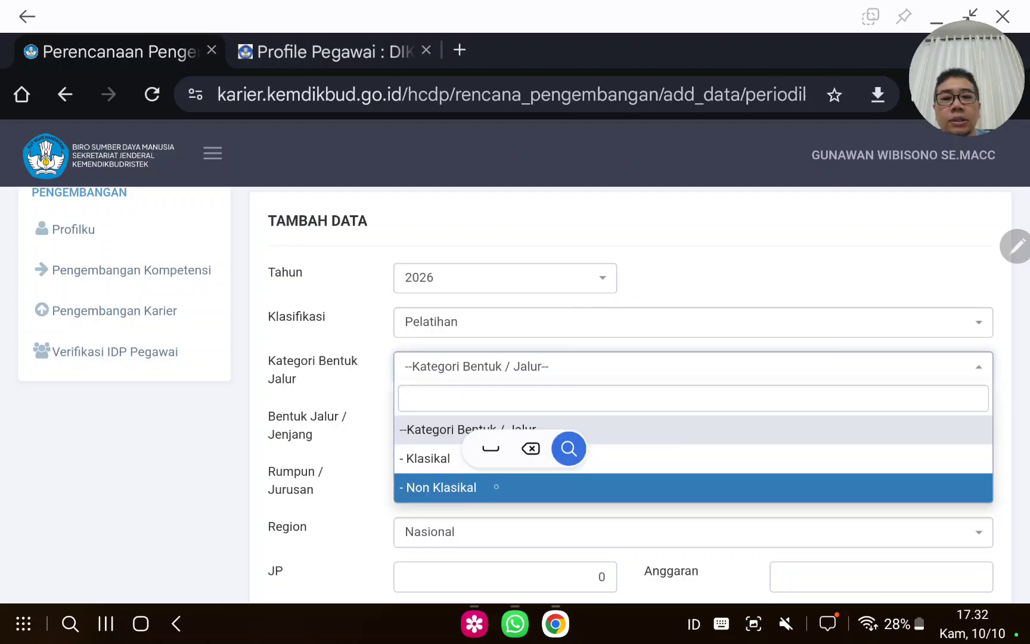
{"action": "left_click", "coordinate": [444, 487]}
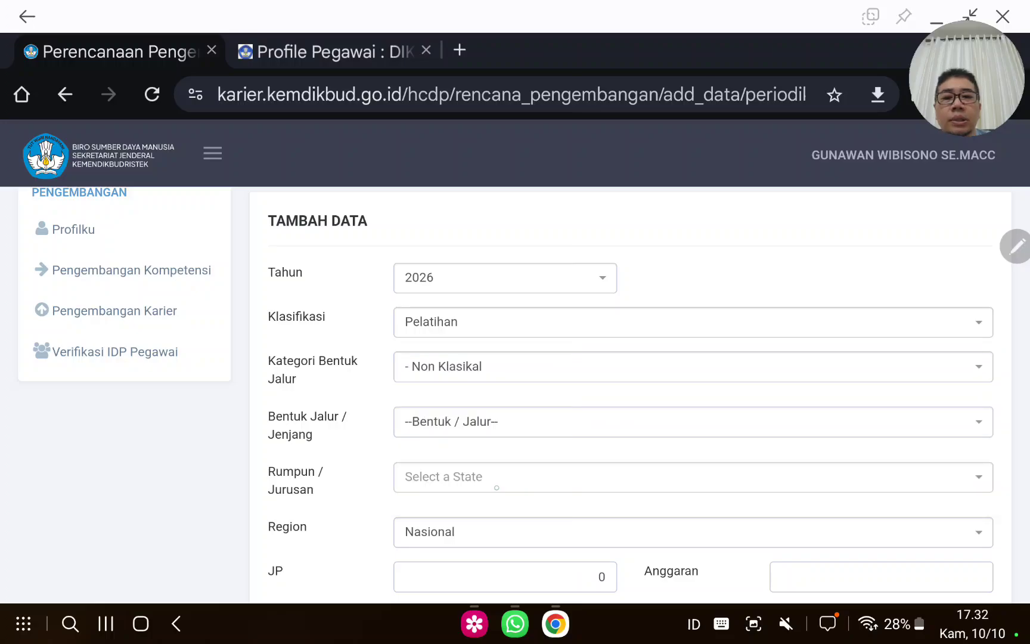
Look through the Bentuk Jalur / Jenjang options and choose e-learning.
{"action": "left_click", "coordinate": [497, 421]}
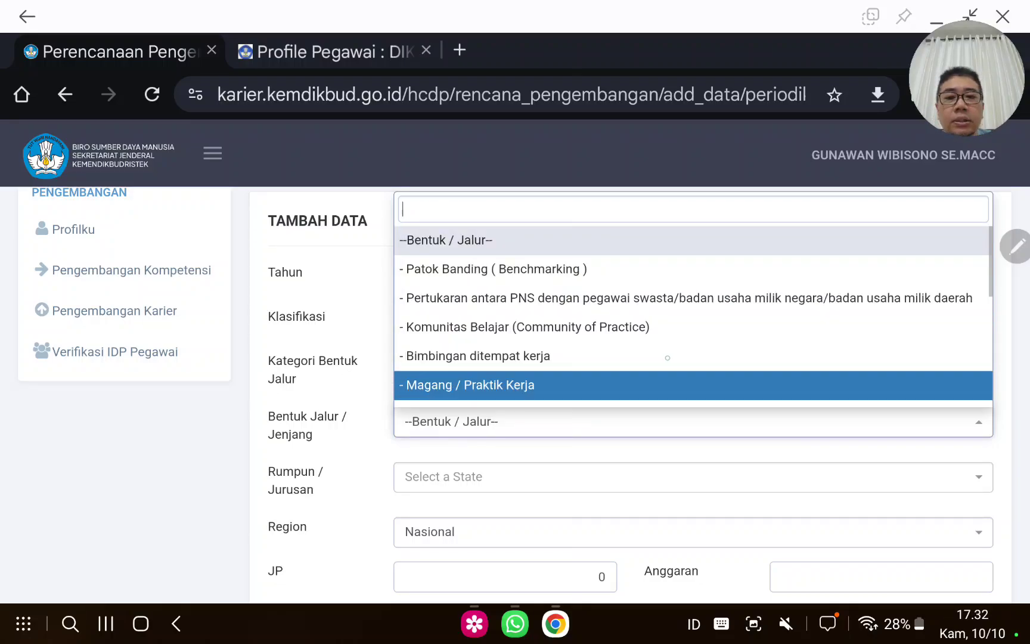
{"action": "scroll", "coordinate": [677, 372], "scroll_direction": "down", "scroll_amount": 1}
{"action": "scroll", "coordinate": [677, 373], "scroll_direction": "down", "scroll_amount": 1}
{"action": "scroll", "coordinate": [677, 372], "scroll_direction": "down", "scroll_amount": 2}
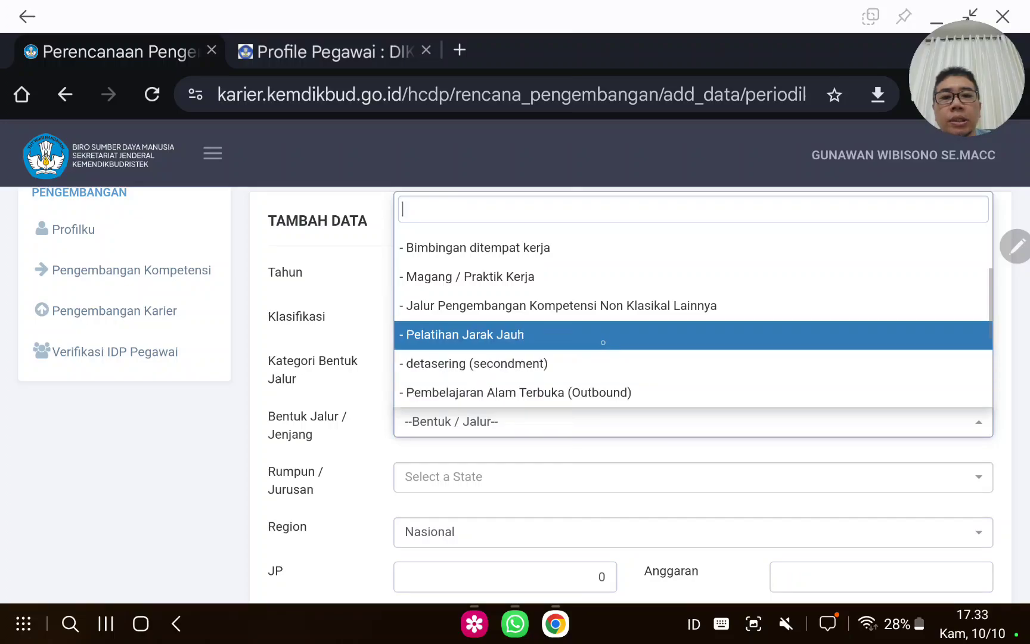
{"action": "key", "text": "Down"}
{"action": "key", "text": "Down"}
{"action": "key", "text": "Down"}
{"action": "key", "text": "Down"}
{"action": "key", "text": "Down"}
{"action": "key", "text": "Down"}
{"action": "key", "text": "Down"}
{"action": "key", "text": "Down"}
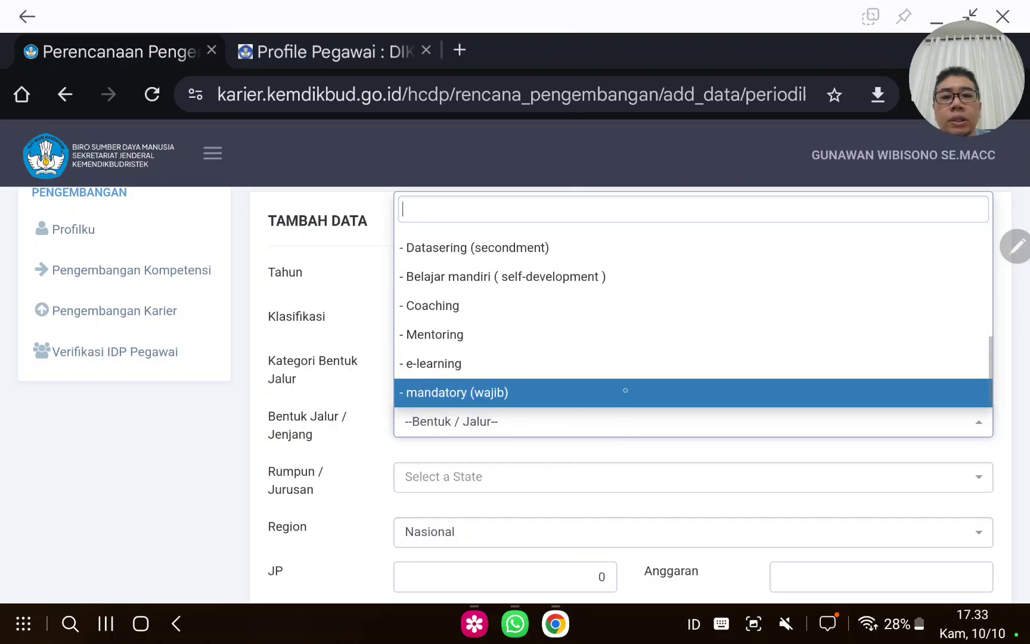
{"action": "left_click", "coordinate": [590, 357]}
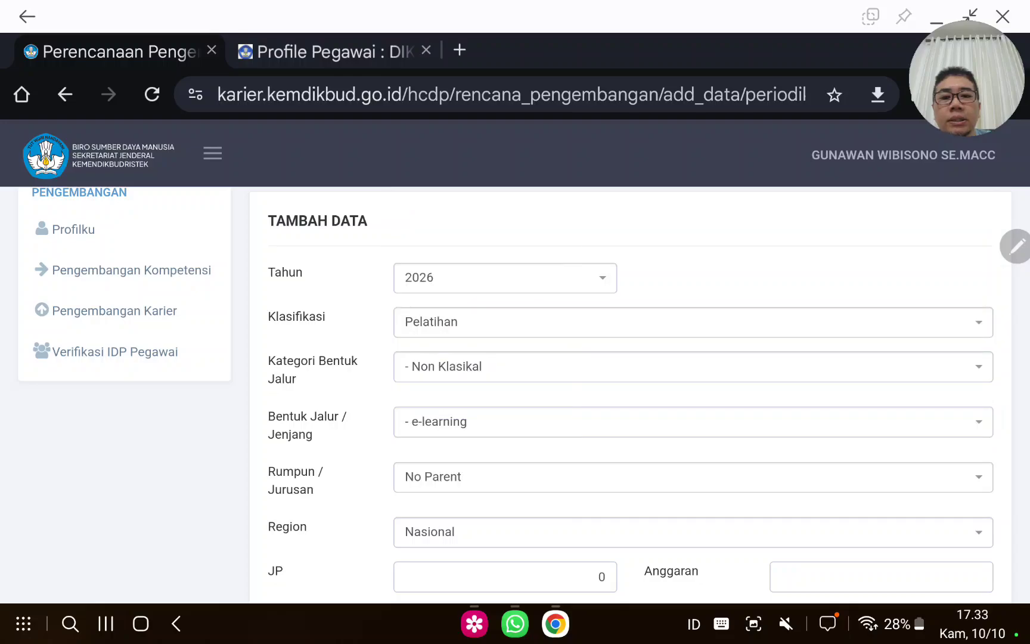
Search the Rumpun / Jurusan options for "peng" and choose Rekomendasi Untuk Para Pengajar.
{"action": "left_click", "coordinate": [498, 475]}
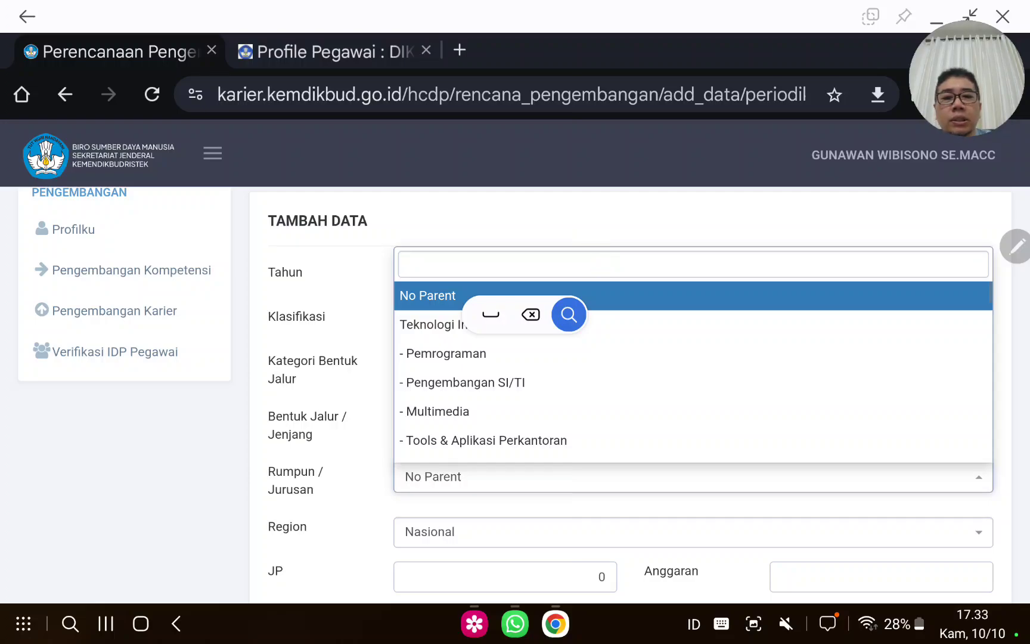
{"action": "type", "text": "peng"}
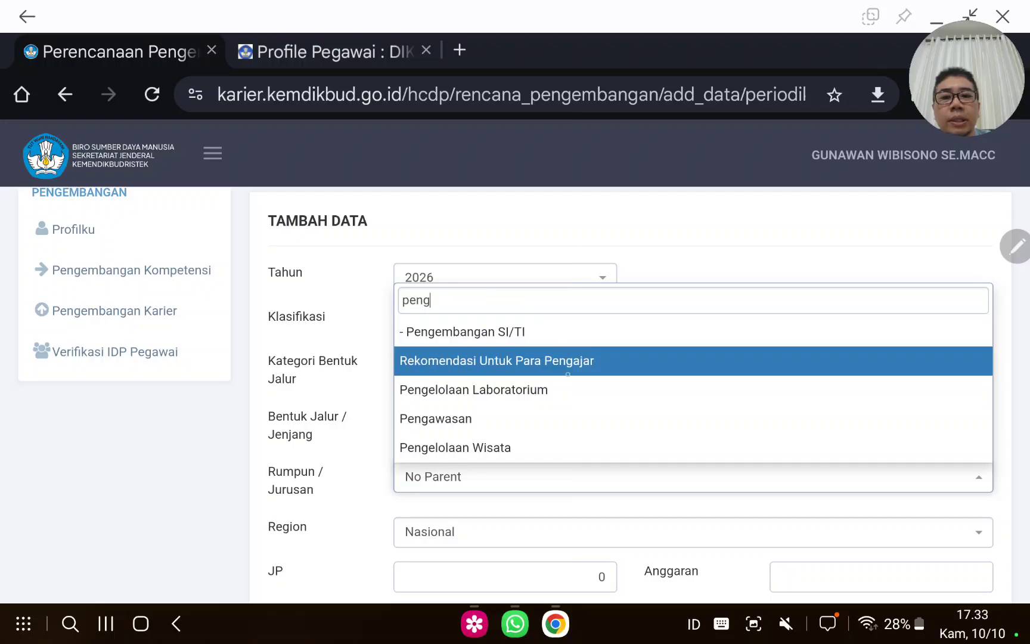
{"action": "left_click", "coordinate": [573, 361]}
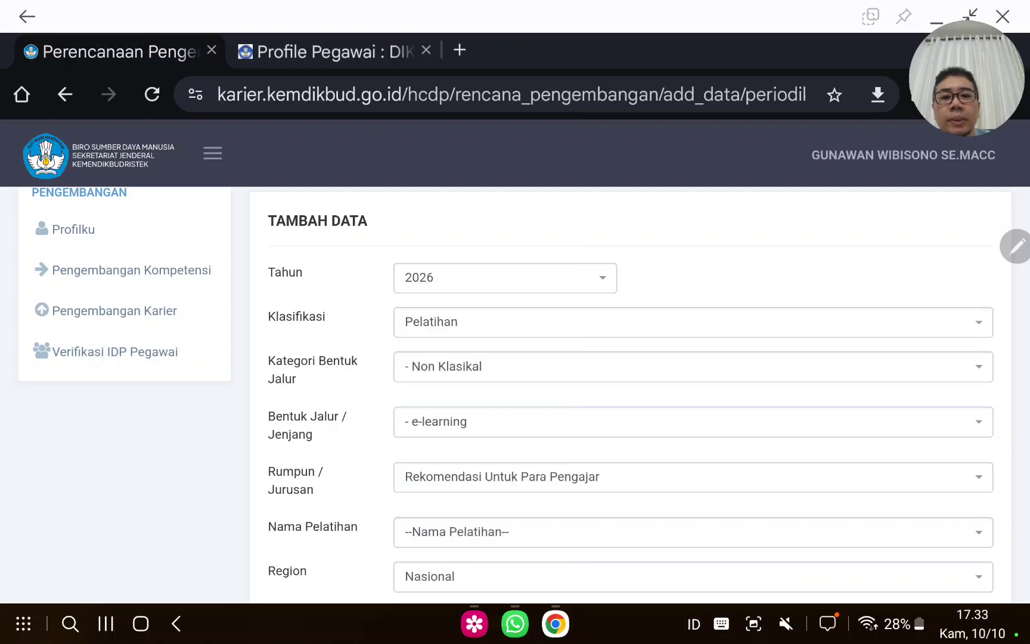
Look through the Nama Pelatihan options and choose Strategi Sukses Publikasi di Jurnal Scopus.
{"action": "scroll", "coordinate": [607, 484], "scroll_direction": "down", "scroll_amount": 2}
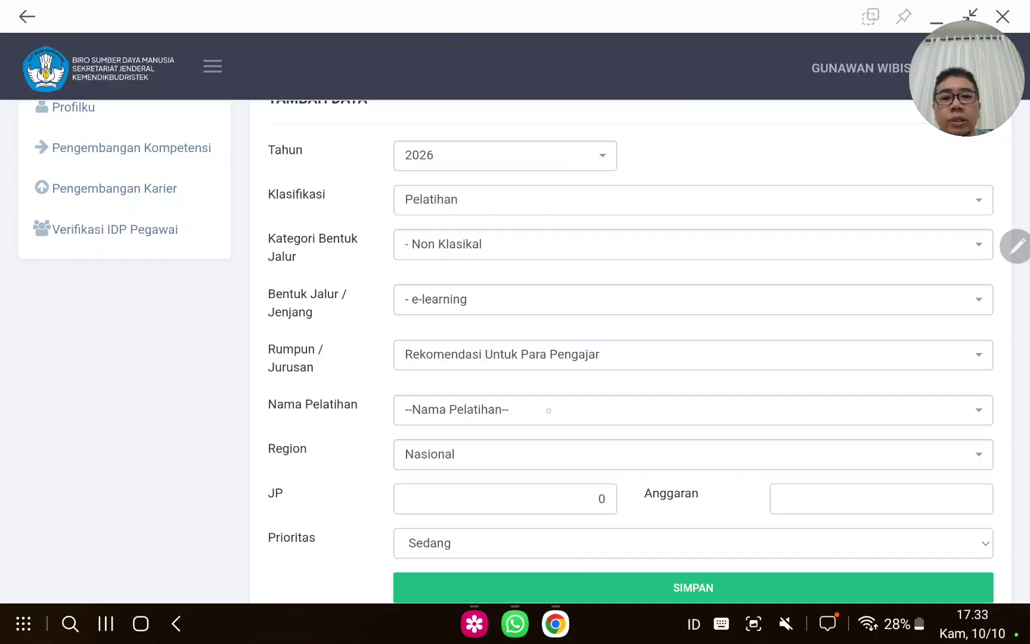
{"action": "left_click", "coordinate": [539, 408]}
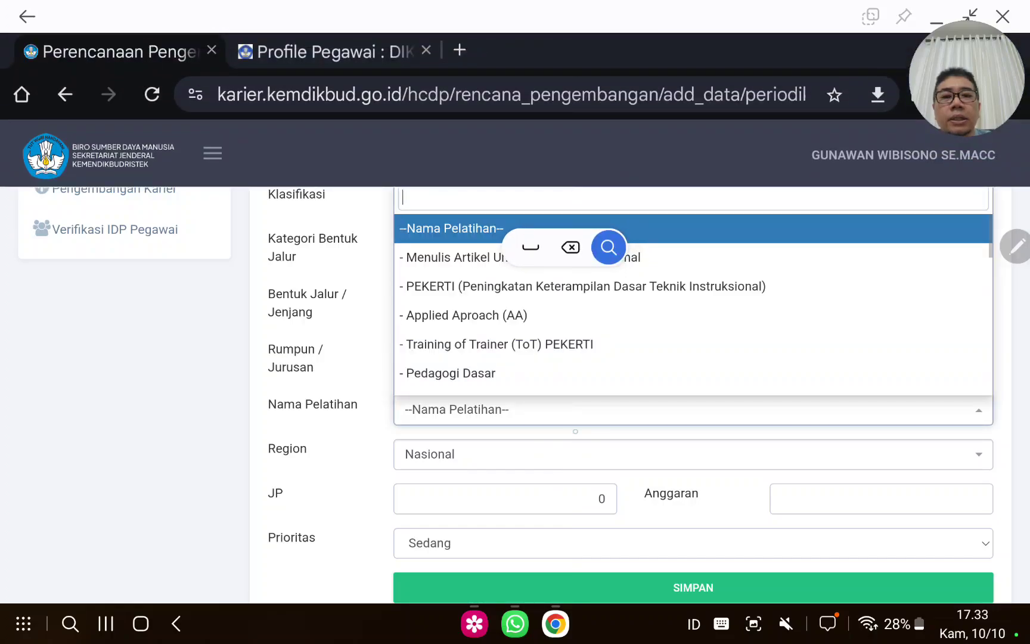
{"action": "scroll", "coordinate": [574, 430], "scroll_direction": "up", "scroll_amount": 1}
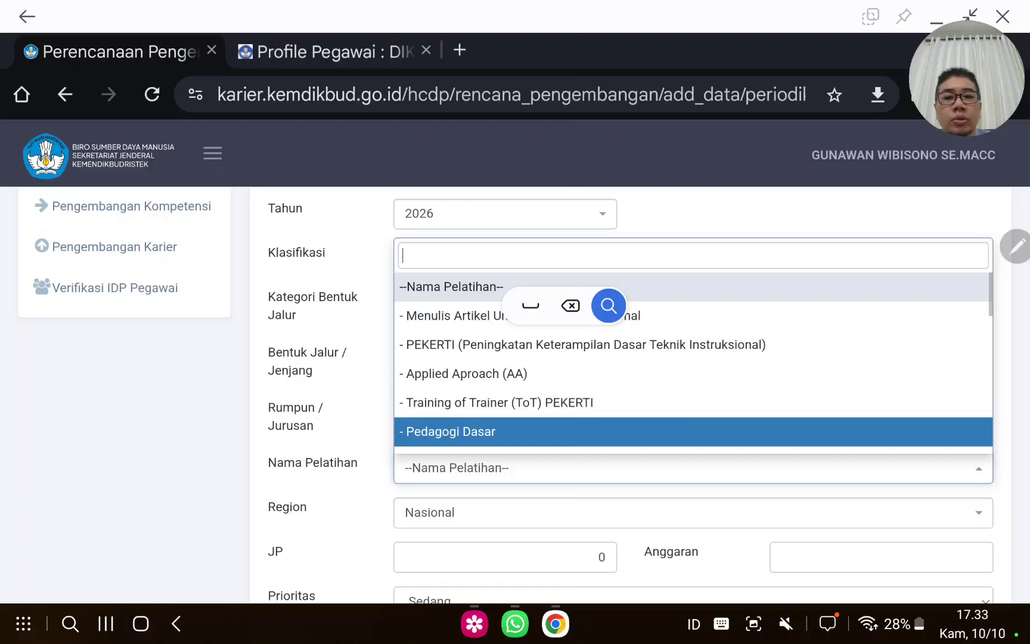
{"action": "scroll", "coordinate": [683, 435], "scroll_direction": "down", "scroll_amount": 1}
{"action": "scroll", "coordinate": [688, 414], "scroll_direction": "down", "scroll_amount": 4}
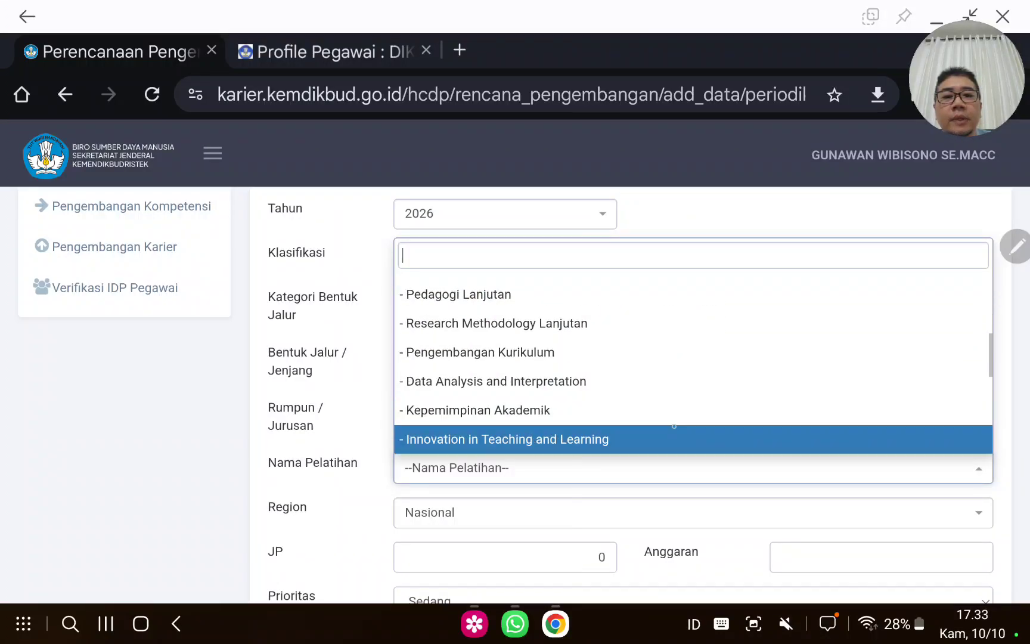
{"action": "scroll", "coordinate": [692, 411], "scroll_direction": "down", "scroll_amount": 2}
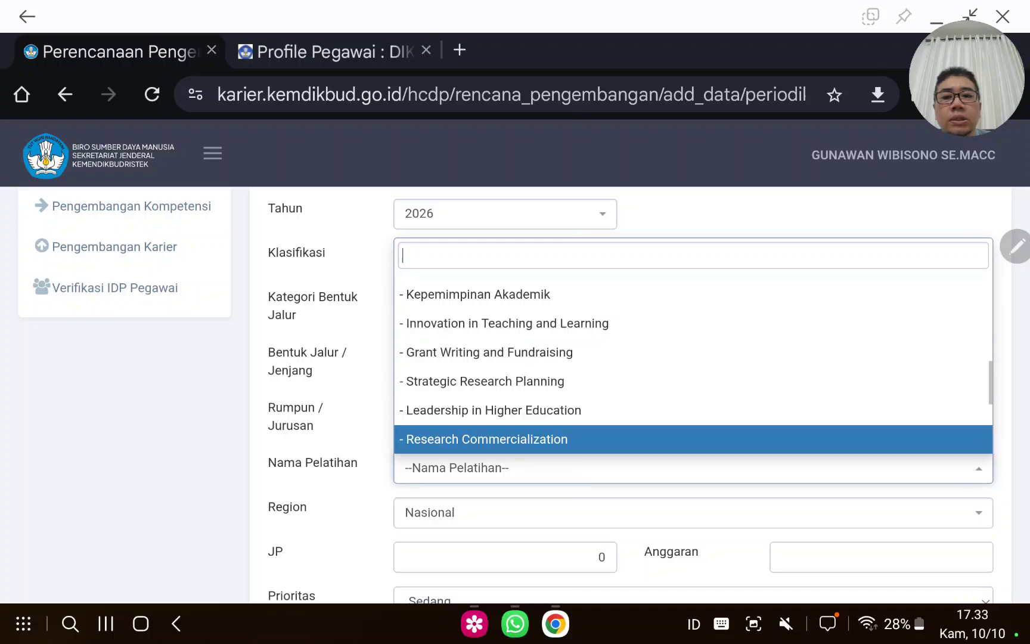
{"action": "key", "text": "Down"}
{"action": "key", "text": "Down"}
{"action": "key", "text": "Down"}
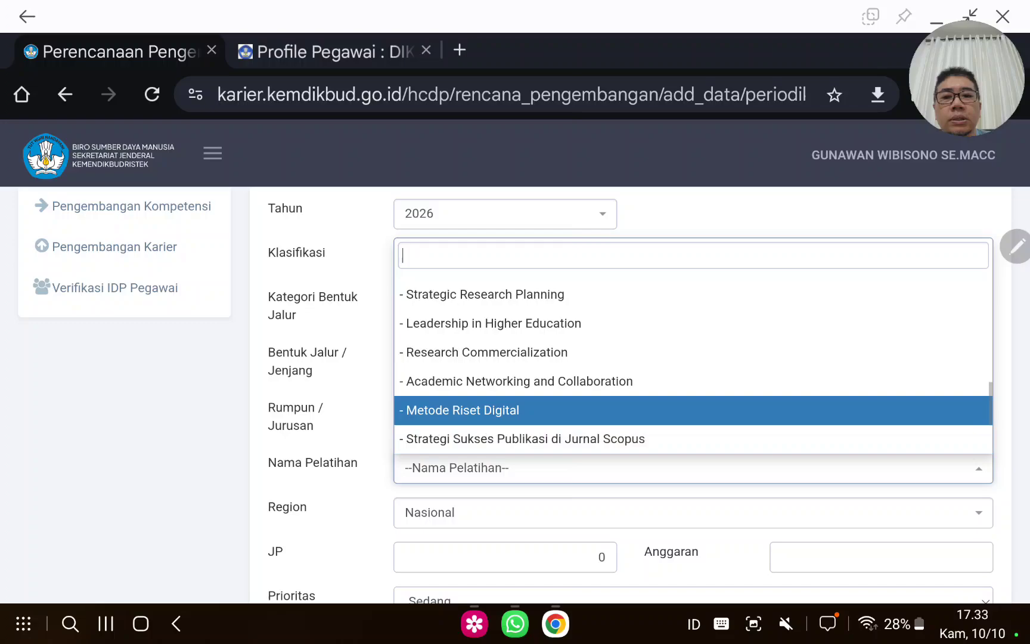
{"action": "key", "text": "Down"}
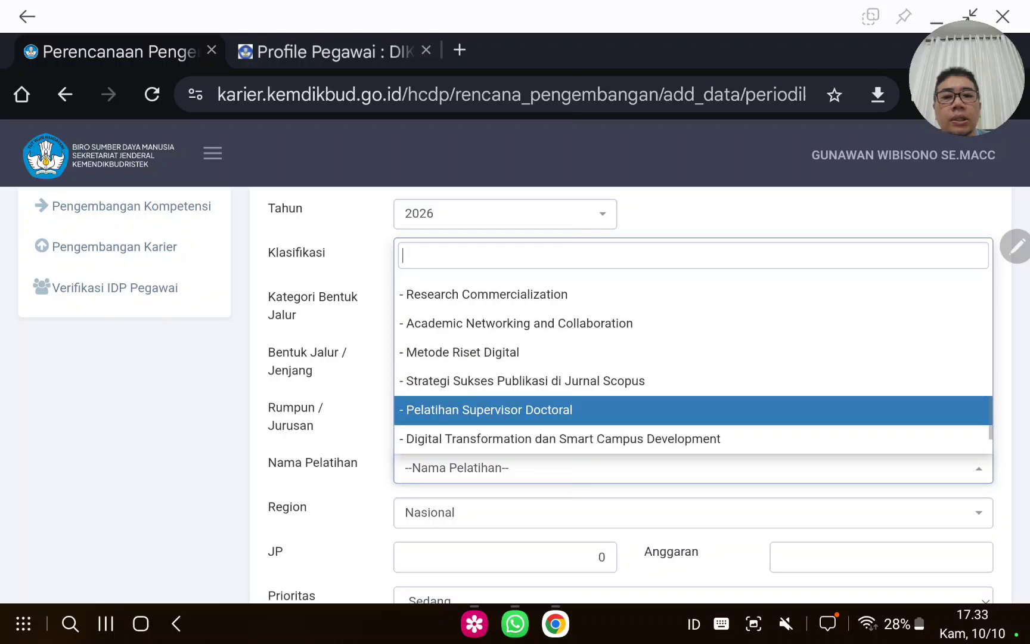
{"action": "key", "text": "Down"}
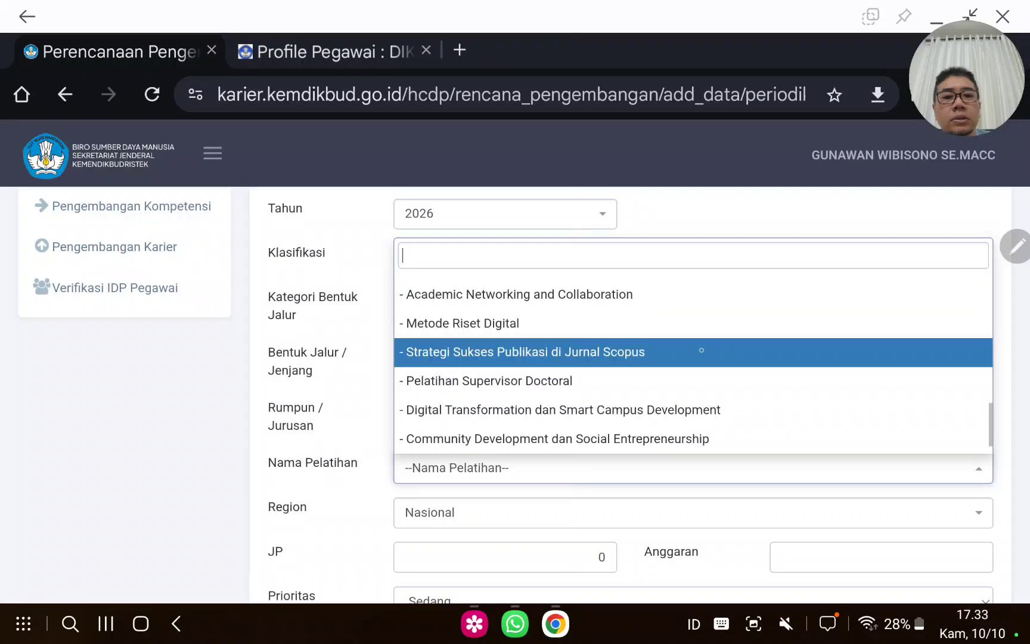
{"action": "left_click", "coordinate": [651, 350]}
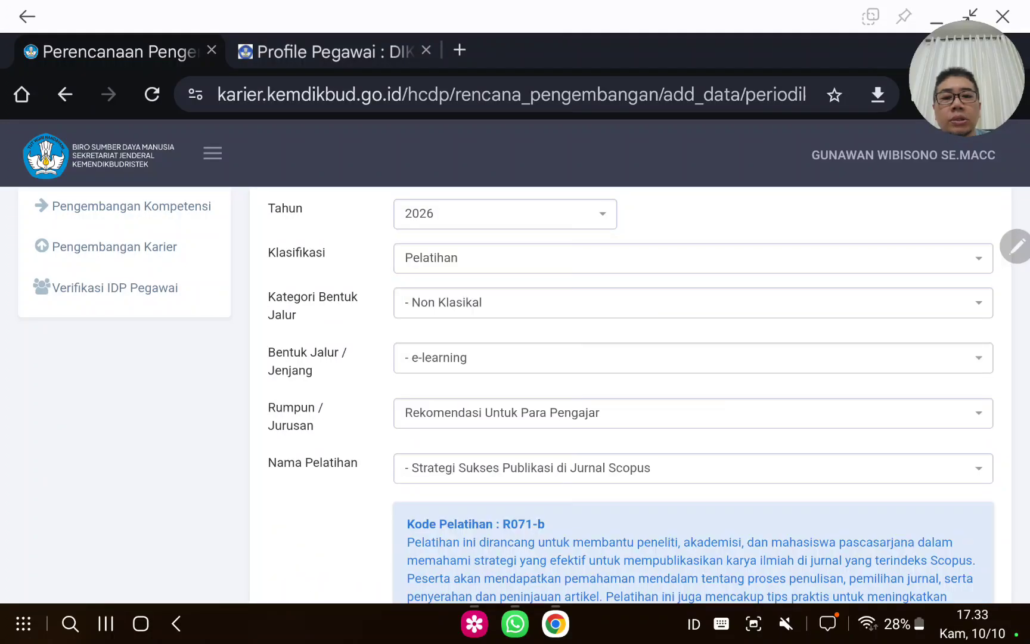
Read the selected training's description and set the plan's JP to 35.
{"action": "scroll", "coordinate": [694, 508], "scroll_direction": "down", "scroll_amount": 3}
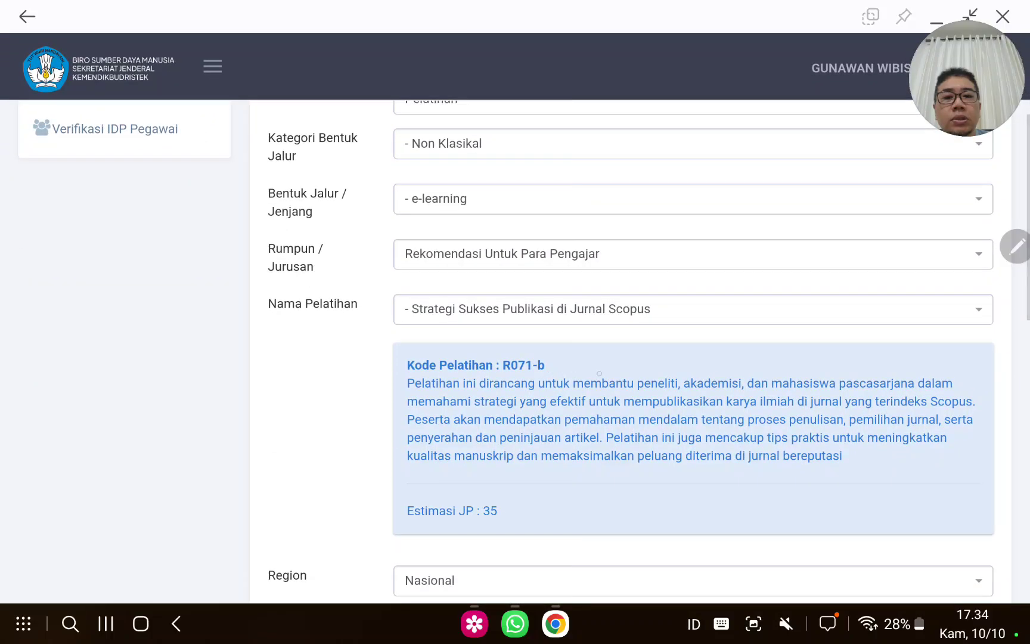
{"action": "scroll", "coordinate": [693, 508], "scroll_direction": "down", "scroll_amount": 3}
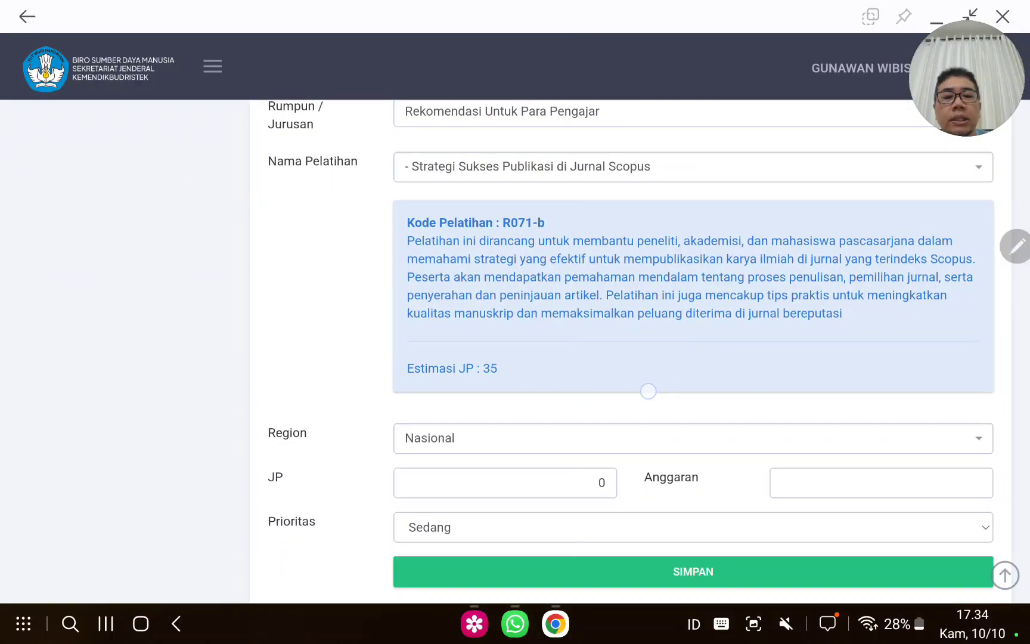
{"action": "scroll", "coordinate": [592, 408], "scroll_direction": "down", "scroll_amount": 2}
{"action": "left_click", "coordinate": [600, 412]}
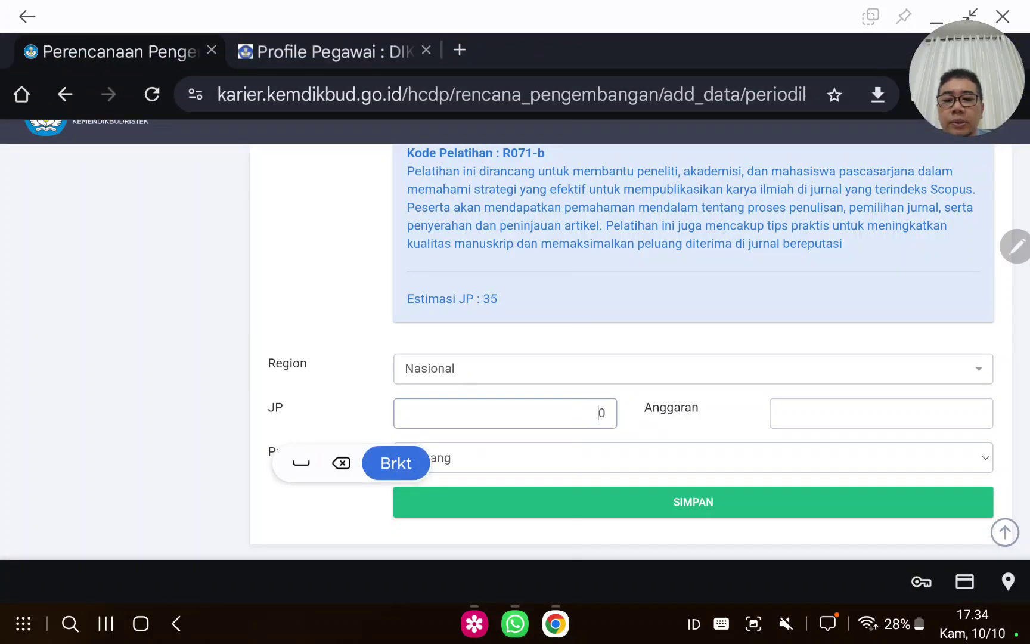
{"action": "type", "text": "35"}
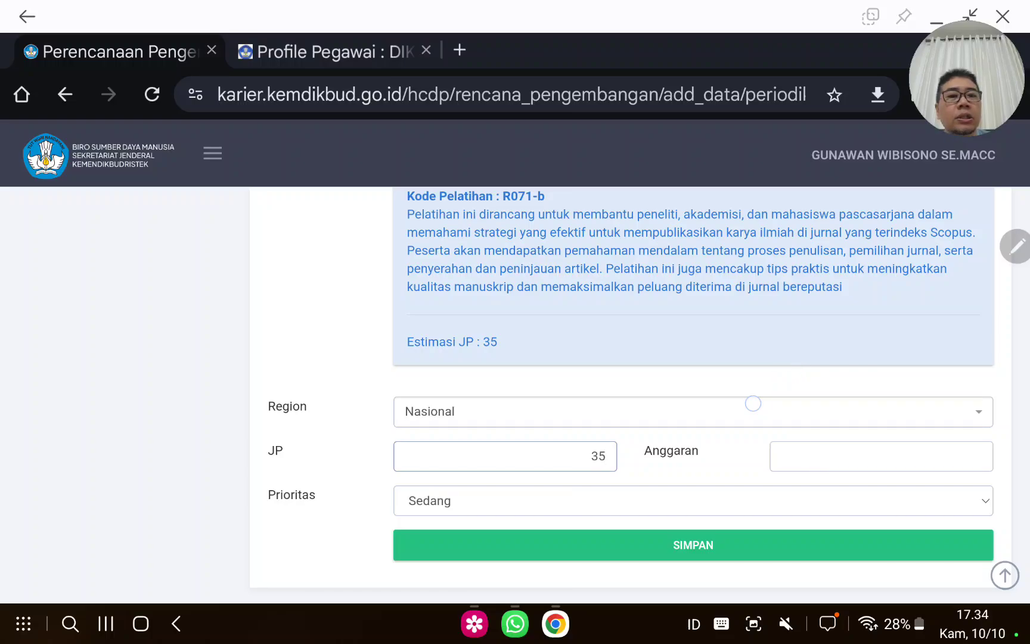
Review the filled-in plan form, enter an Anggaran of 3.000.000 and try to save the plan.
{"action": "scroll", "coordinate": [752, 402], "scroll_direction": "up", "scroll_amount": 3}
{"action": "scroll", "coordinate": [823, 412], "scroll_direction": "up", "scroll_amount": 10}
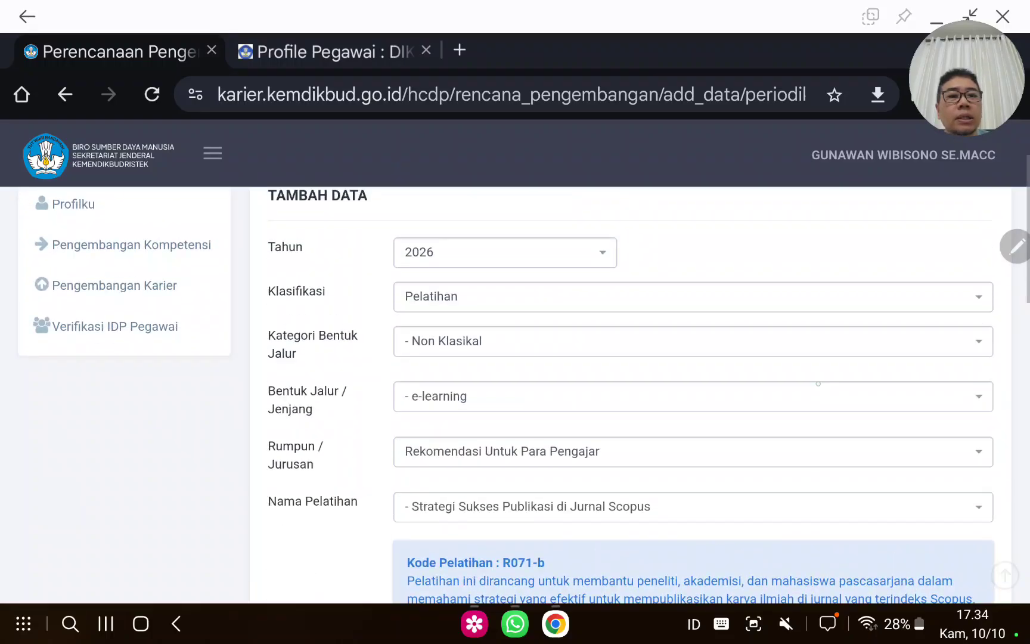
{"action": "scroll", "coordinate": [838, 348], "scroll_direction": "down", "scroll_amount": 5}
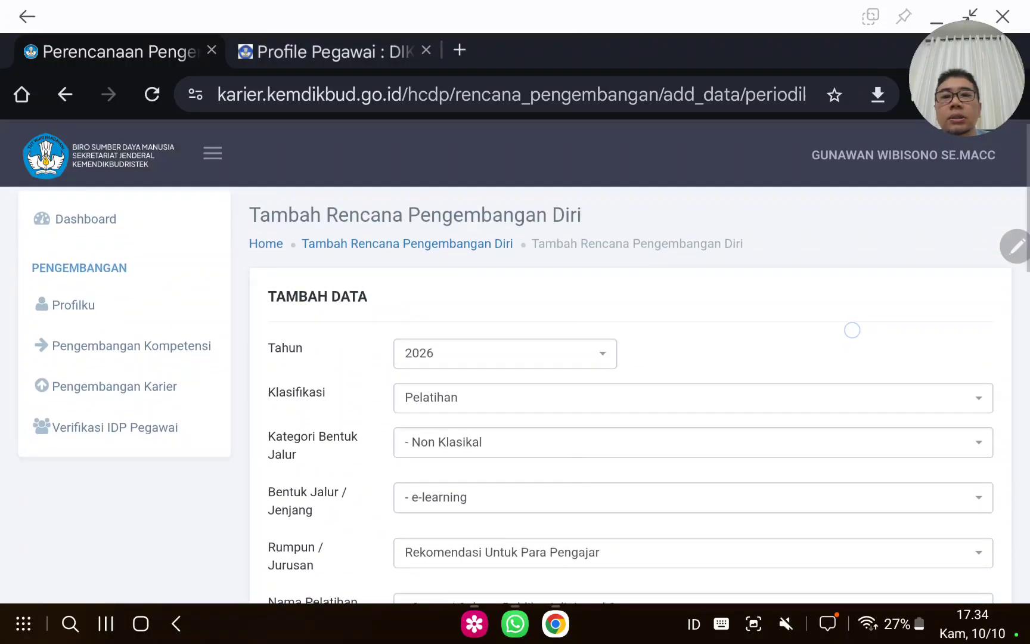
{"action": "scroll", "coordinate": [854, 334], "scroll_direction": "down", "scroll_amount": 5}
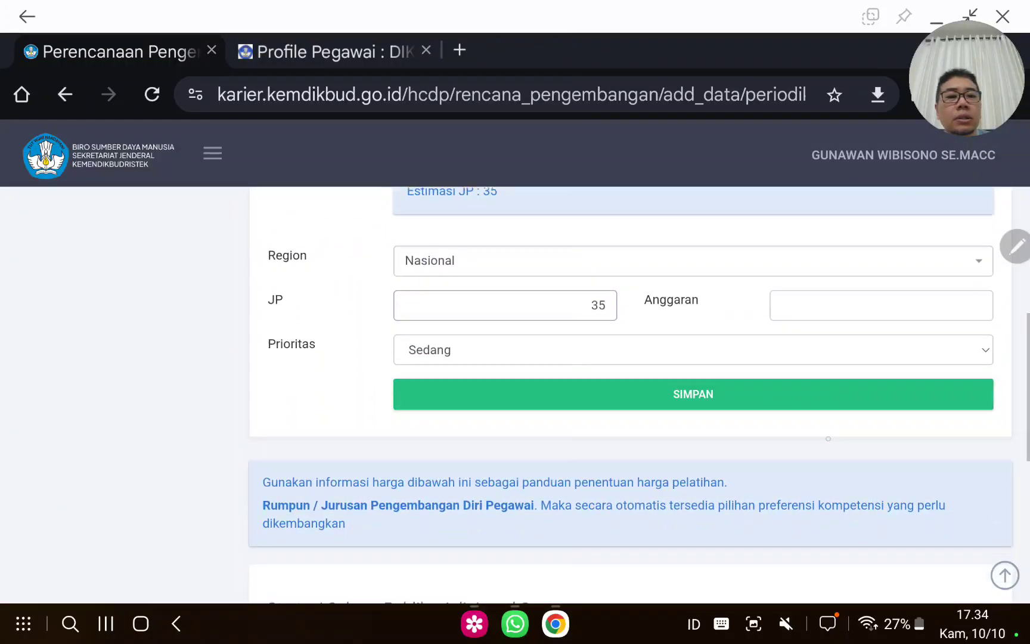
{"action": "scroll", "coordinate": [868, 372], "scroll_direction": "up", "scroll_amount": 2}
{"action": "left_click", "coordinate": [868, 387]}
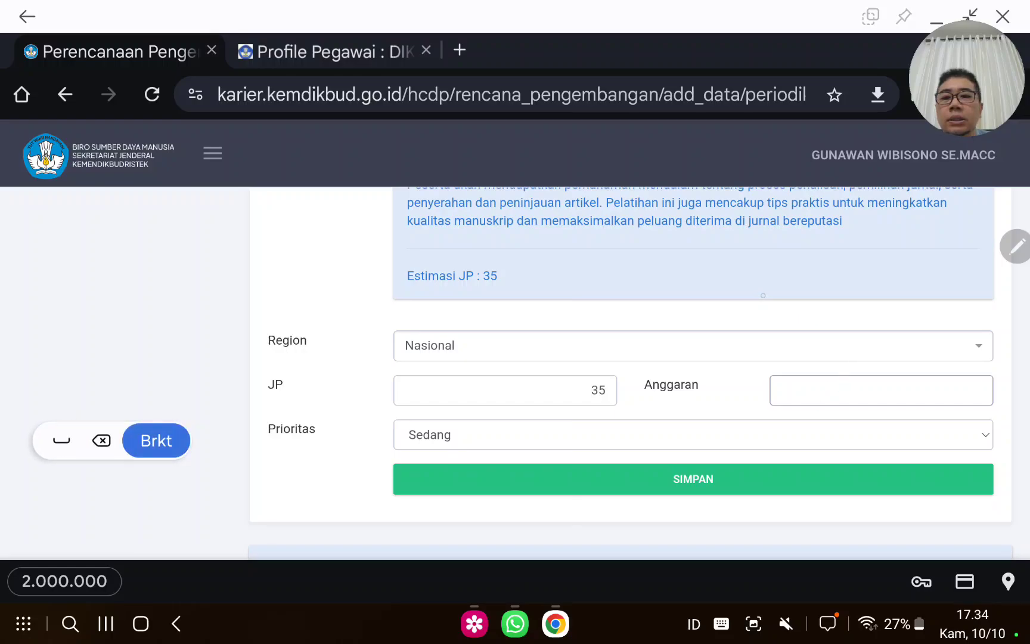
{"action": "scroll", "coordinate": [760, 296], "scroll_direction": "up", "scroll_amount": 4}
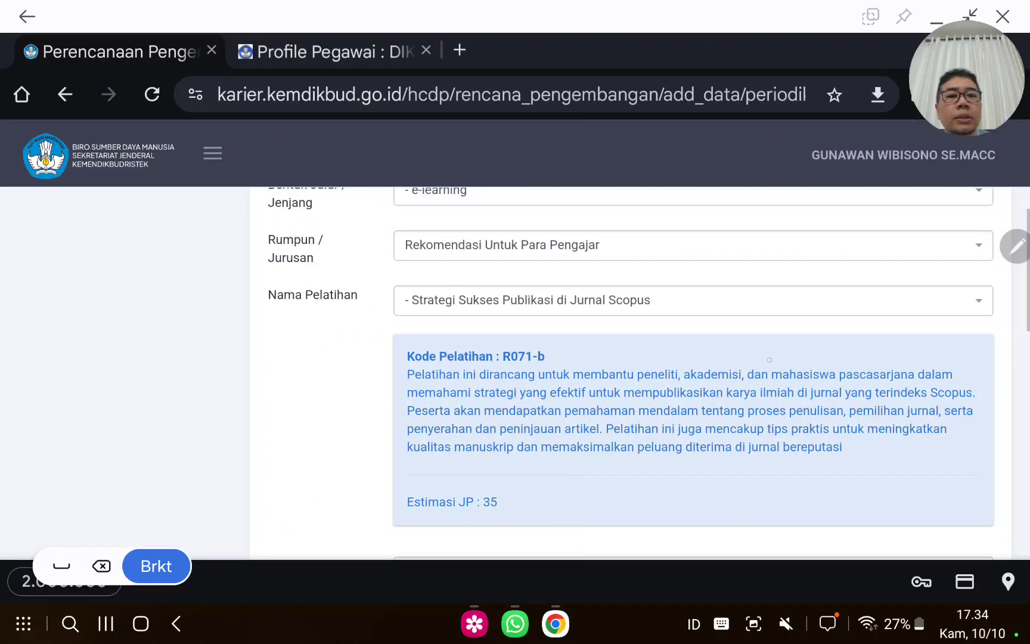
{"action": "scroll", "coordinate": [768, 364], "scroll_direction": "up", "scroll_amount": 4}
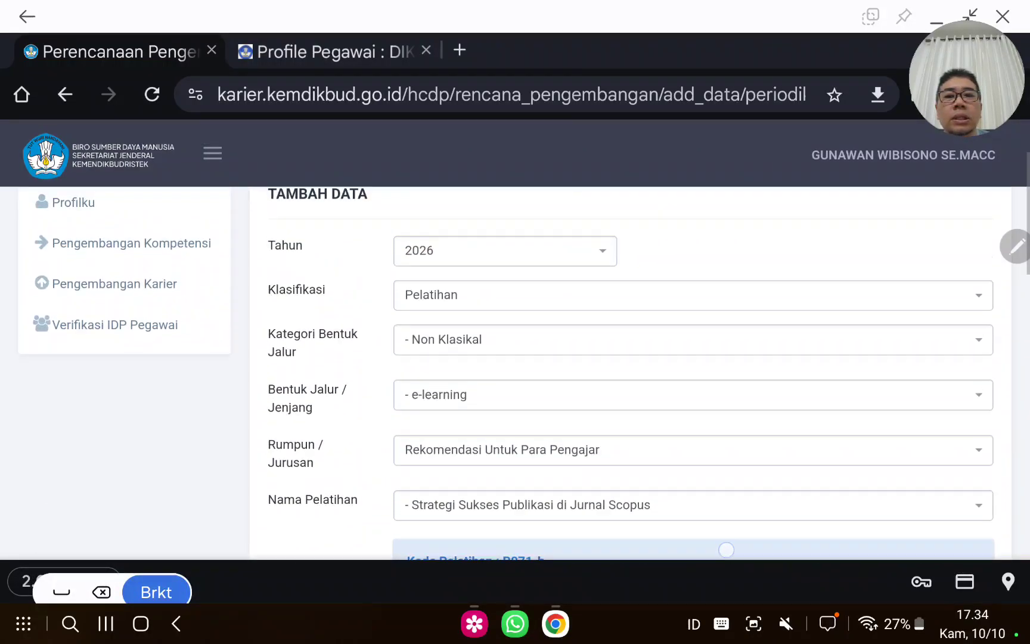
{"action": "scroll", "coordinate": [726, 550], "scroll_direction": "down", "scroll_amount": 4}
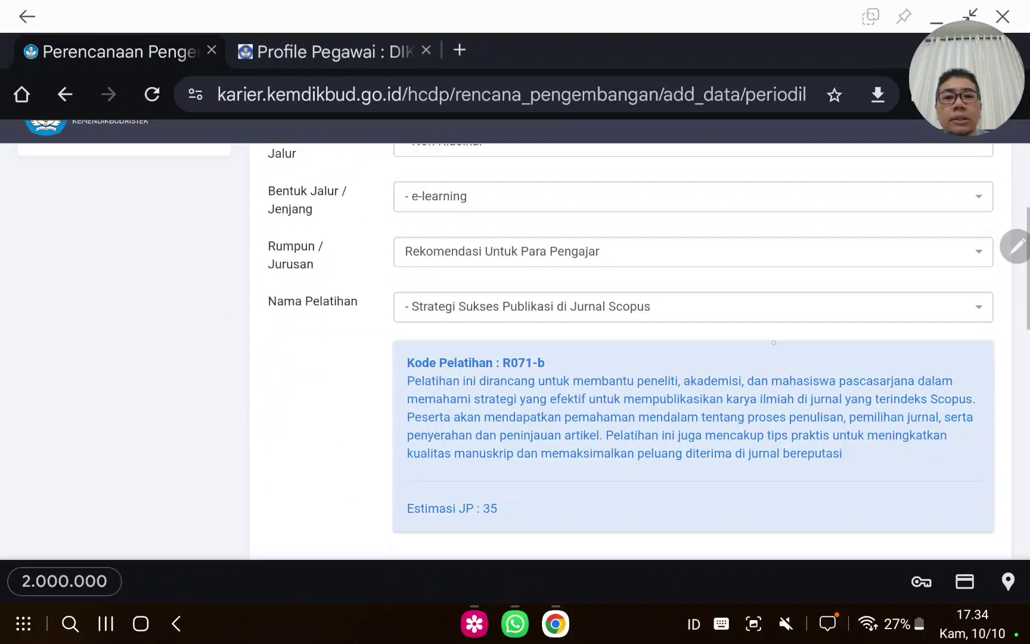
{"action": "scroll", "coordinate": [774, 343], "scroll_direction": "down", "scroll_amount": 3}
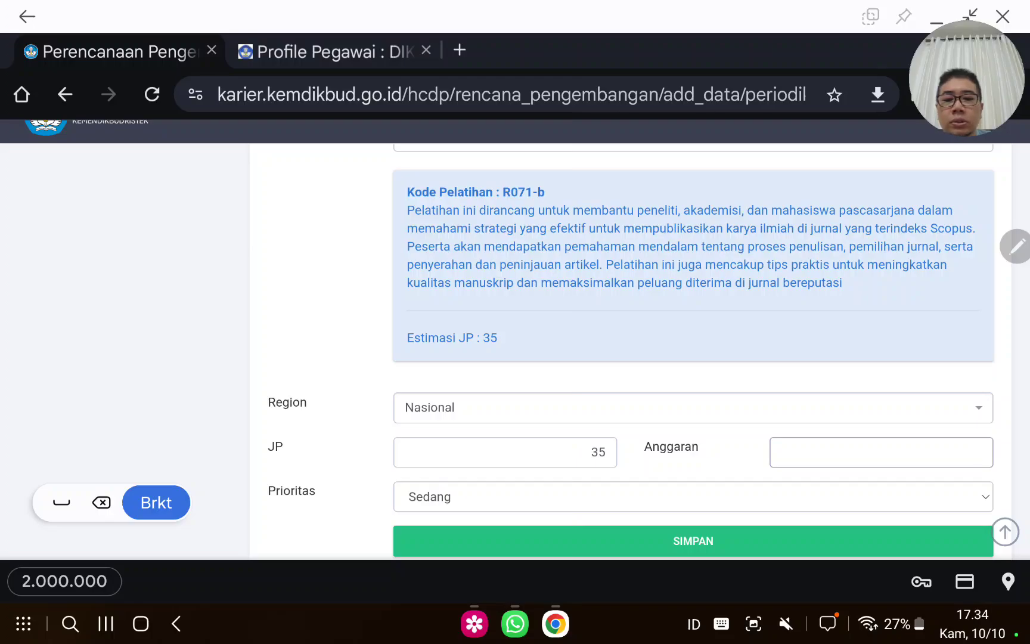
{"action": "type", "text": "3000000"}
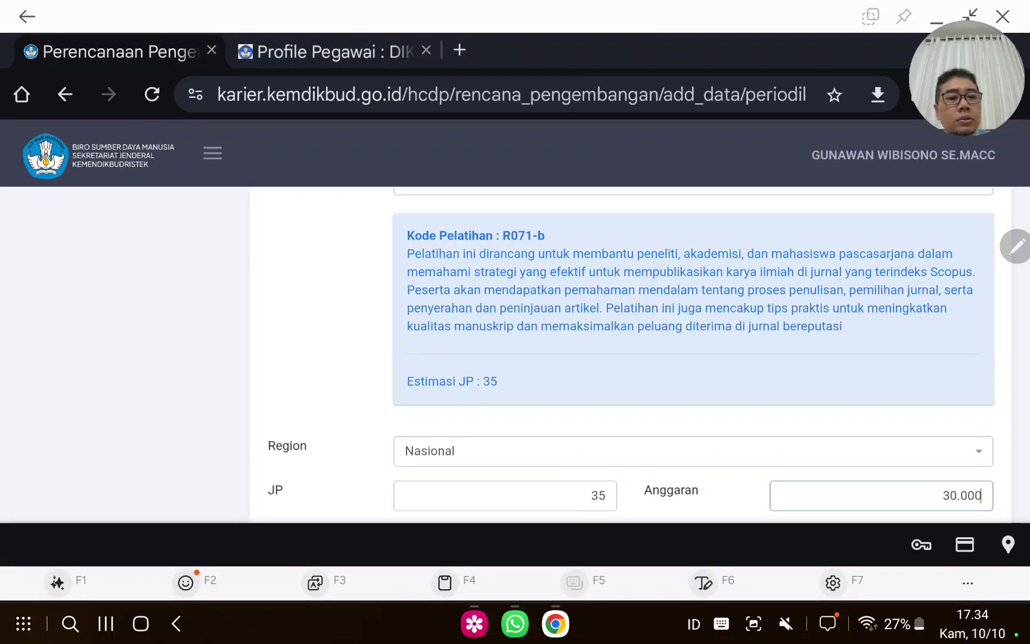
{"action": "scroll", "coordinate": [592, 354], "scroll_direction": "down", "scroll_amount": 3}
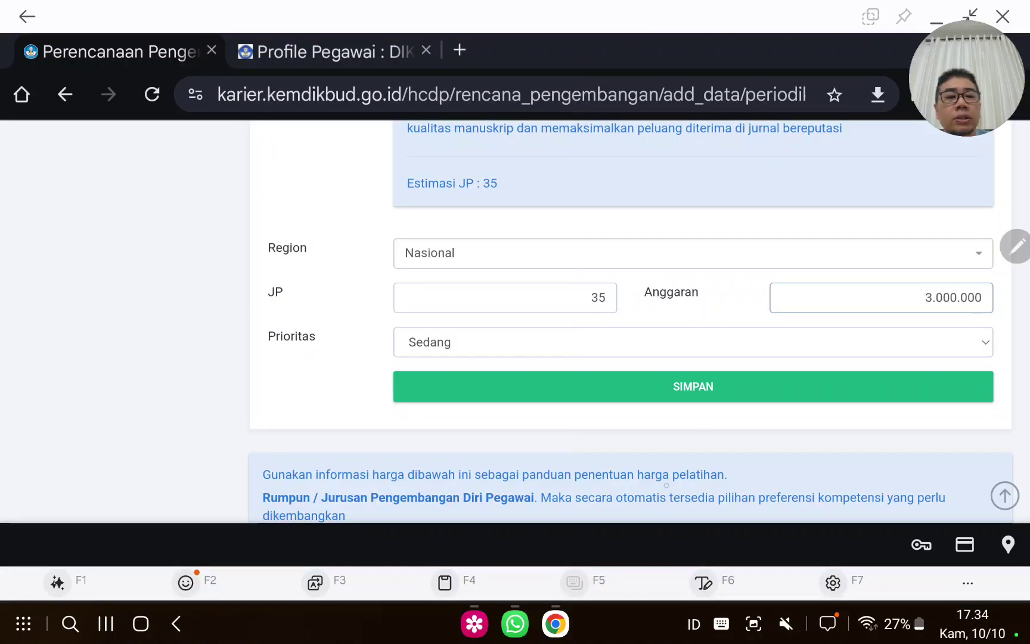
{"action": "left_click", "coordinate": [694, 387]}
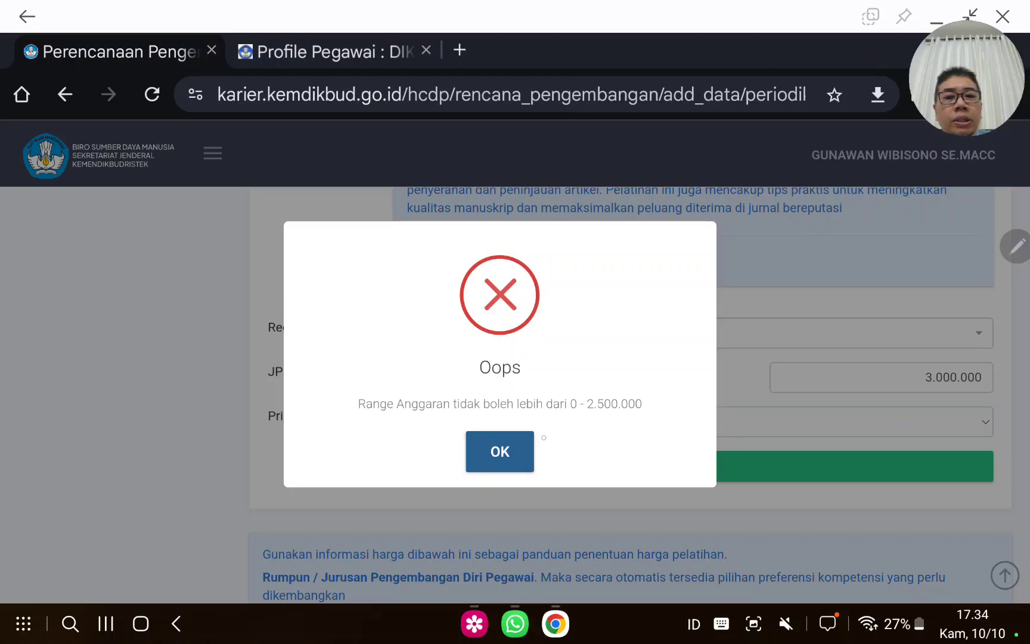
{"action": "left_click", "coordinate": [514, 447]}
Set the Anggaran to 2.500.000 and save the development plan.
{"action": "left_click", "coordinate": [926, 376]}
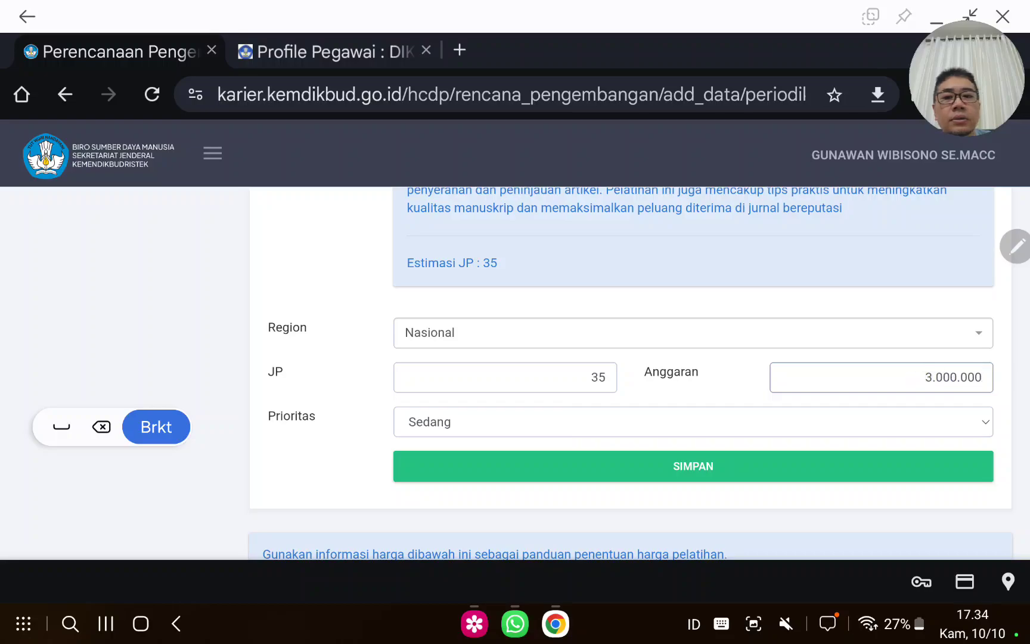
{"action": "left_click_drag", "start_coordinate": [912, 379], "coordinate": [991, 385]}
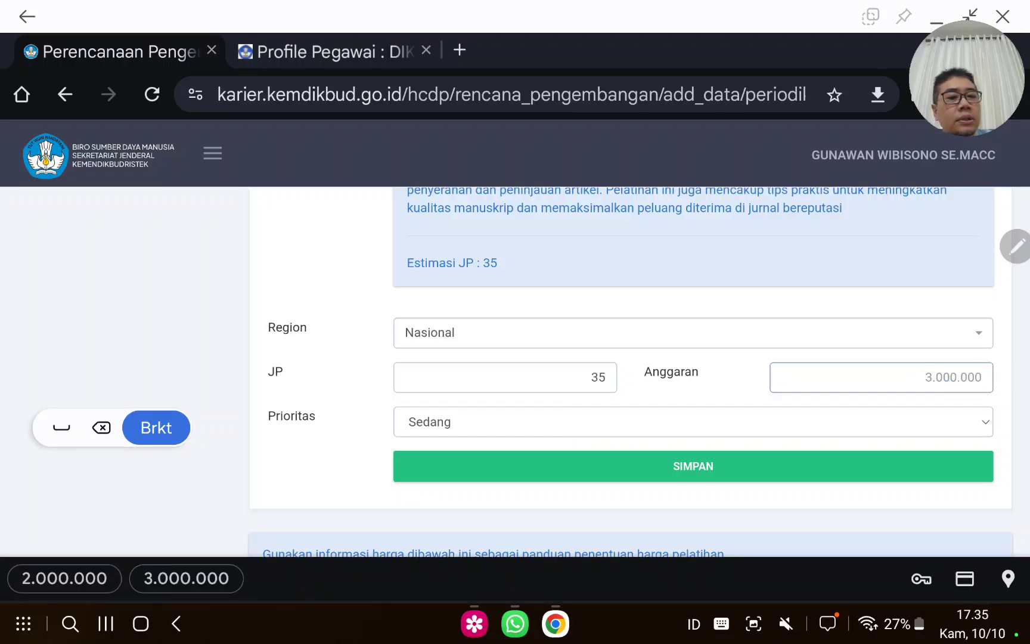
{"action": "type", "text": "2.500.00"}
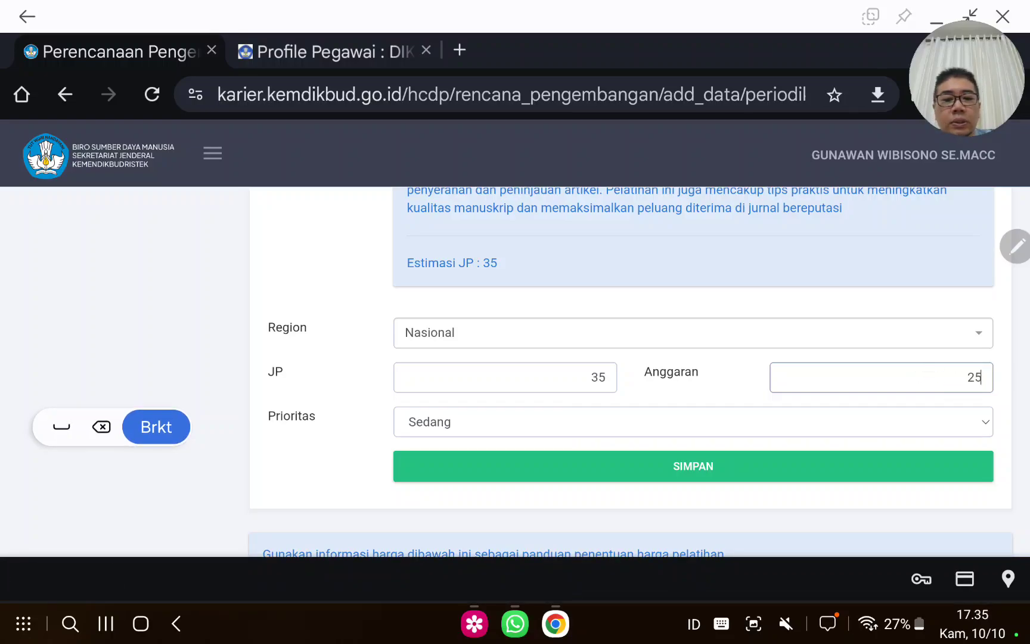
{"action": "type", "text": "0"}
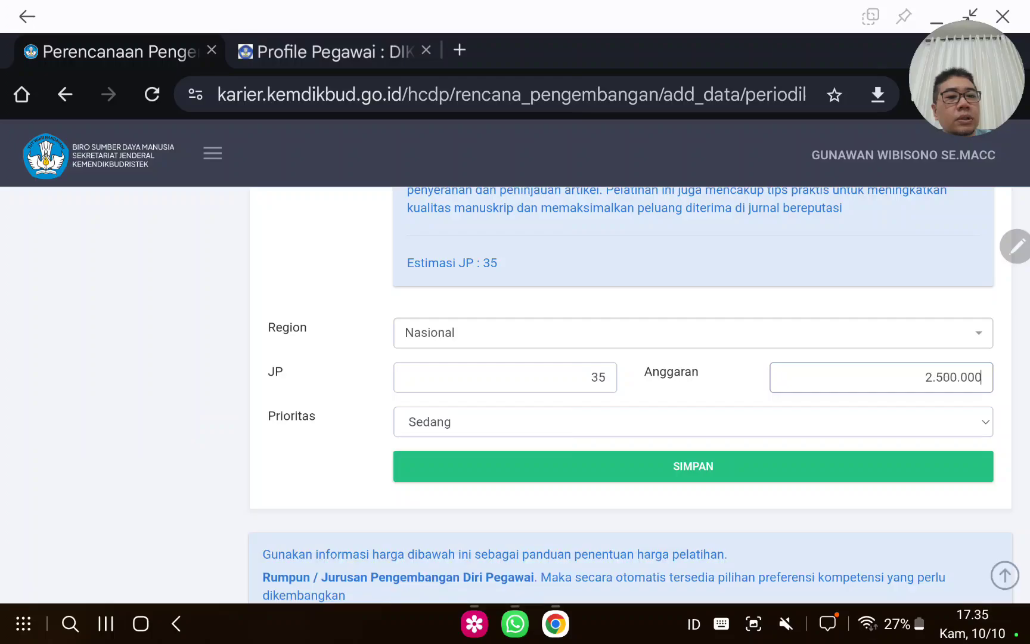
{"action": "left_click", "coordinate": [693, 466]}
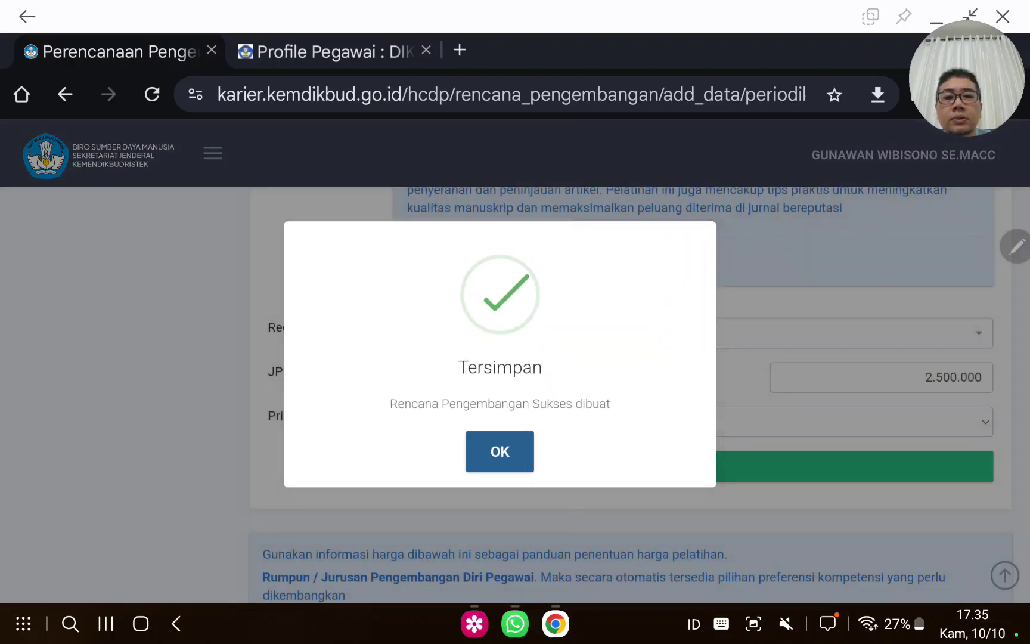
{"action": "left_click", "coordinate": [500, 451]}
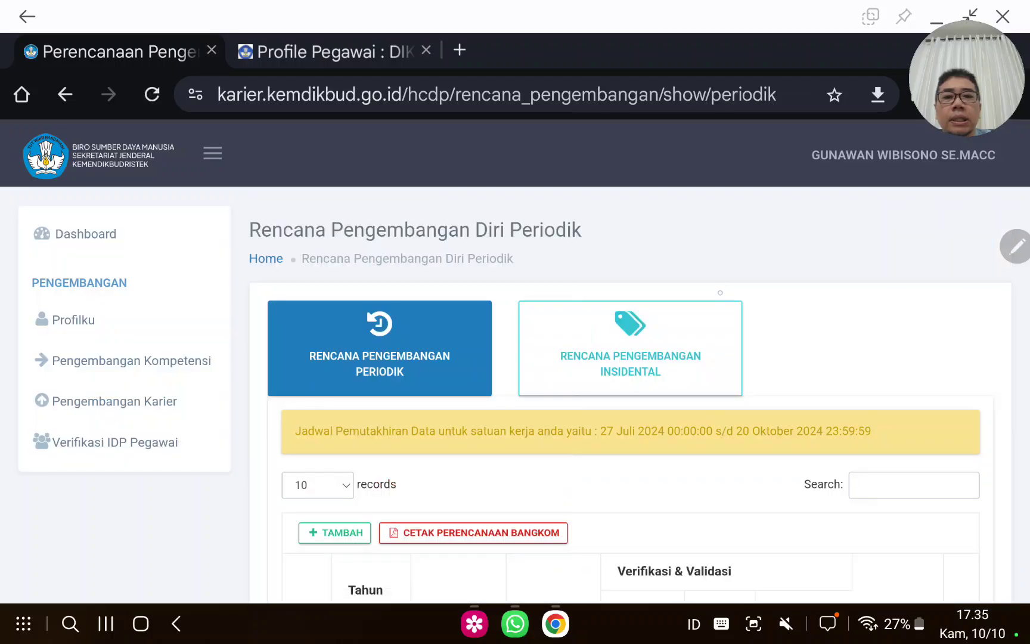
Review the entries in the periodic development plan table, including their verification status and plan details.
{"action": "scroll", "coordinate": [706, 489], "scroll_direction": "down", "scroll_amount": 1}
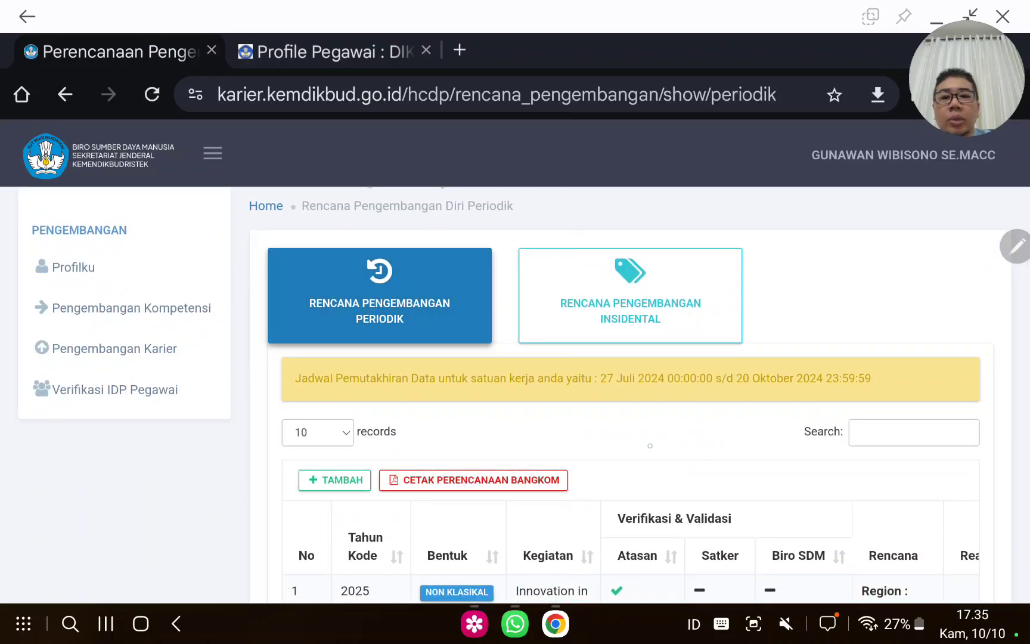
{"action": "scroll", "coordinate": [688, 460], "scroll_direction": "down", "scroll_amount": 3}
{"action": "scroll", "coordinate": [689, 460], "scroll_direction": "down", "scroll_amount": 2}
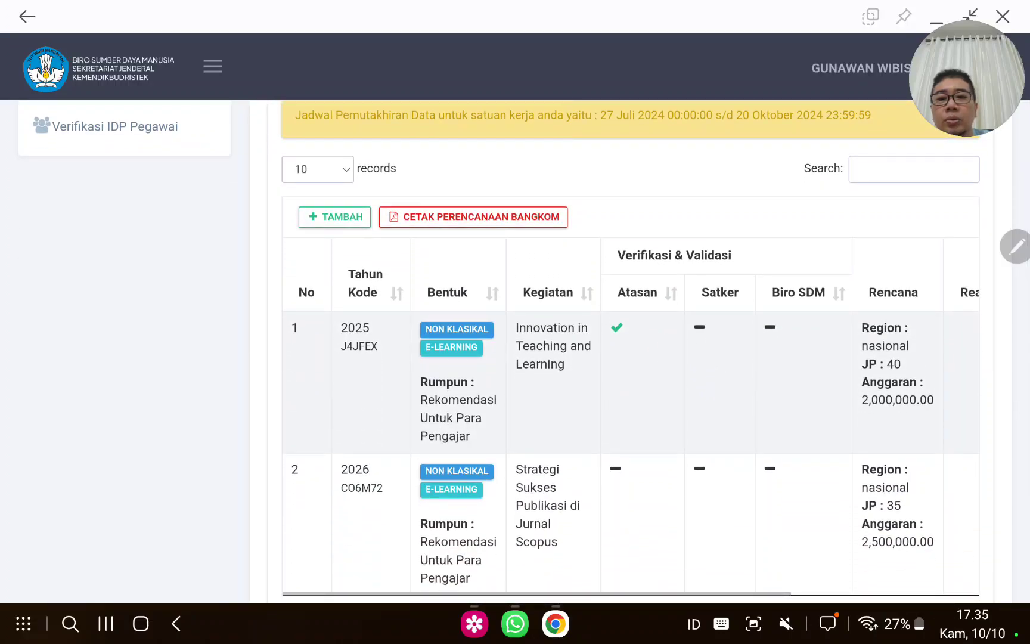
{"action": "scroll", "coordinate": [666, 340], "scroll_direction": "down", "scroll_amount": 1}
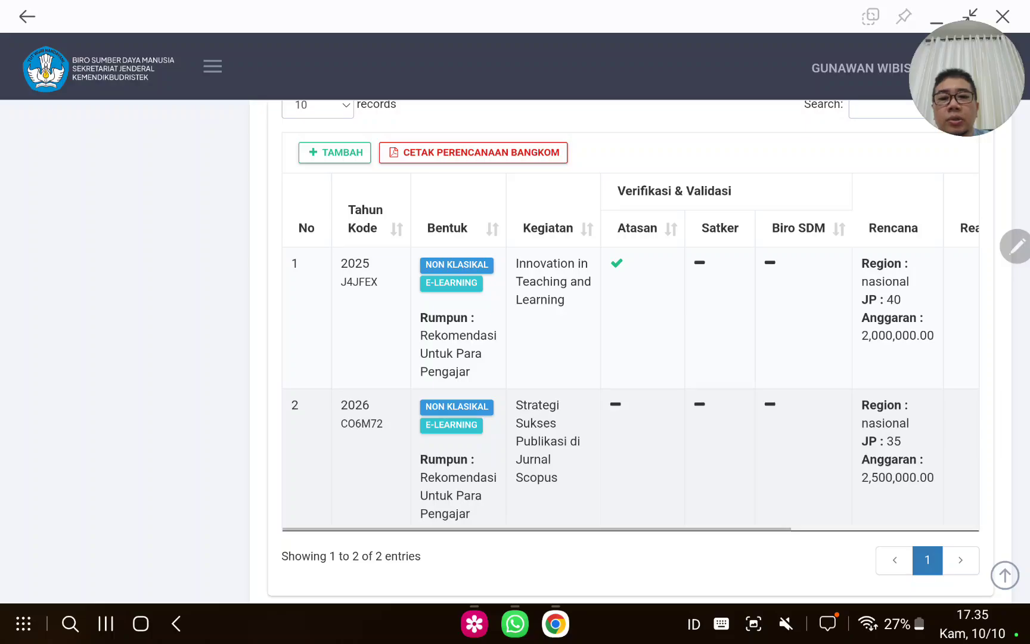
{"action": "scroll", "coordinate": [713, 290], "scroll_direction": "down", "scroll_amount": 2}
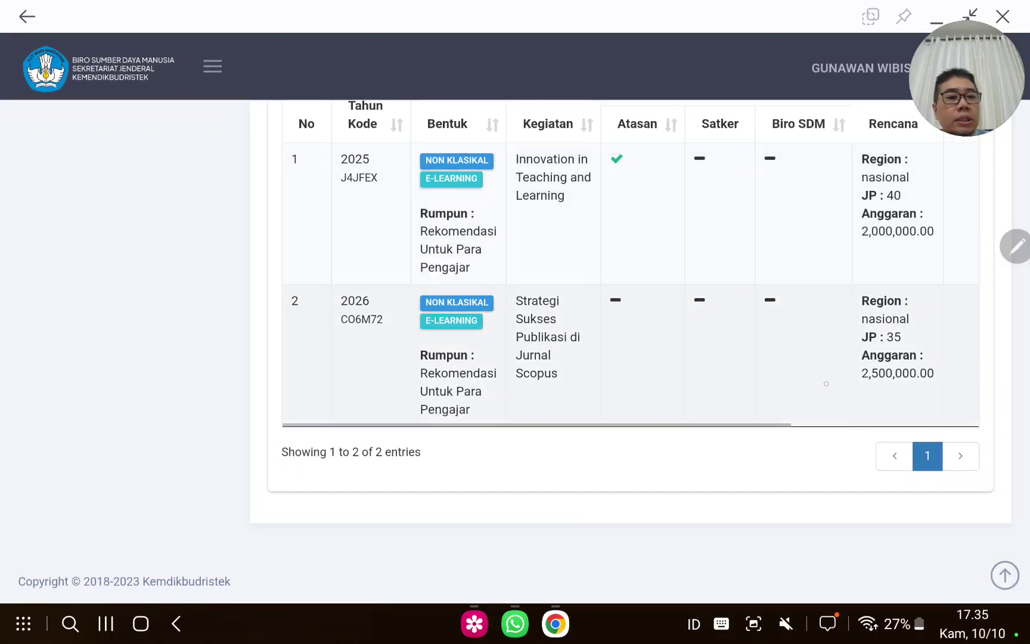
{"action": "scroll", "coordinate": [753, 344], "scroll_direction": "up", "scroll_amount": 6}
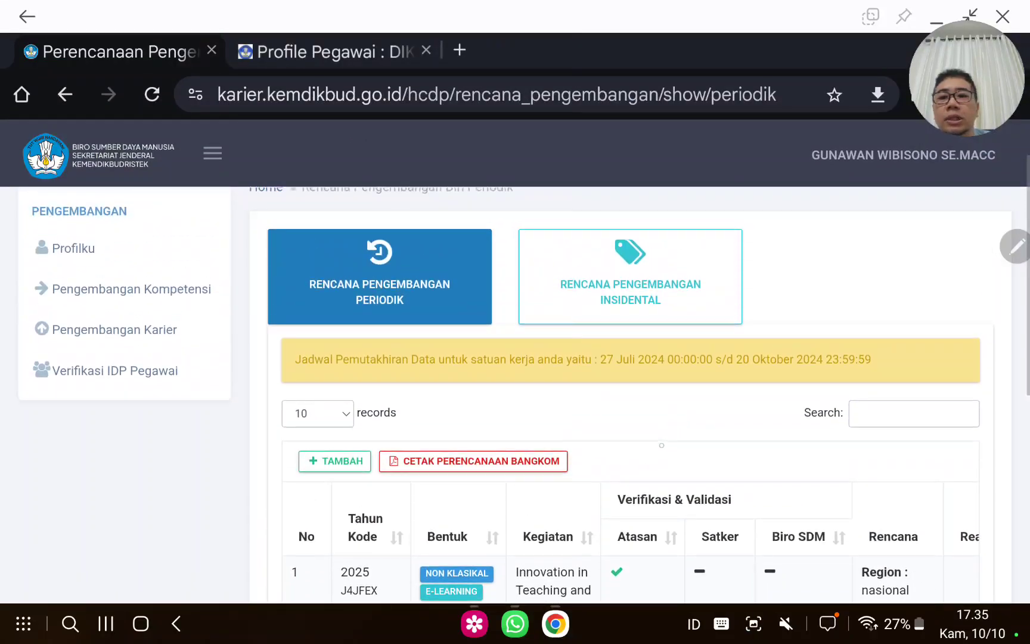
Open the print options for the Bangkom plan, review the PDF generation fields and close them without generating.
{"action": "scroll", "coordinate": [662, 417], "scroll_direction": "up", "scroll_amount": 2}
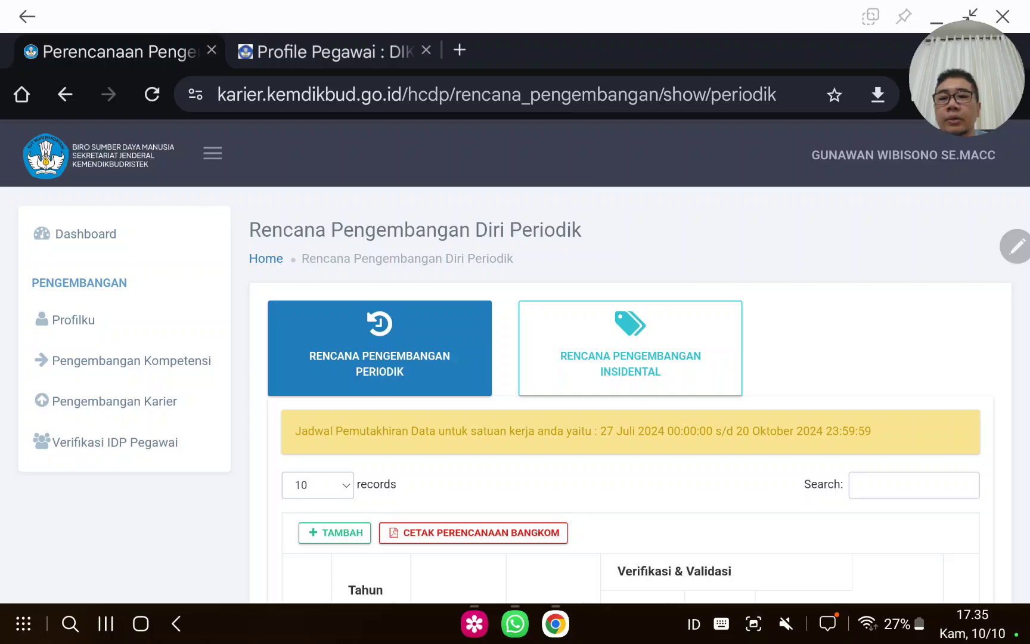
{"action": "scroll", "coordinate": [653, 498], "scroll_direction": "down", "scroll_amount": 2}
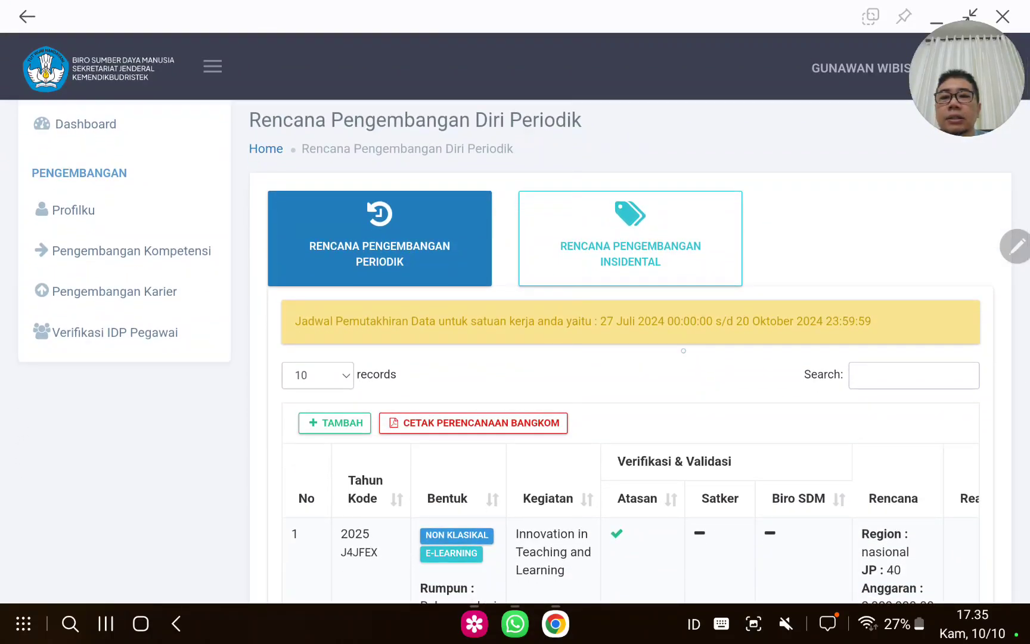
{"action": "left_click", "coordinate": [497, 420]}
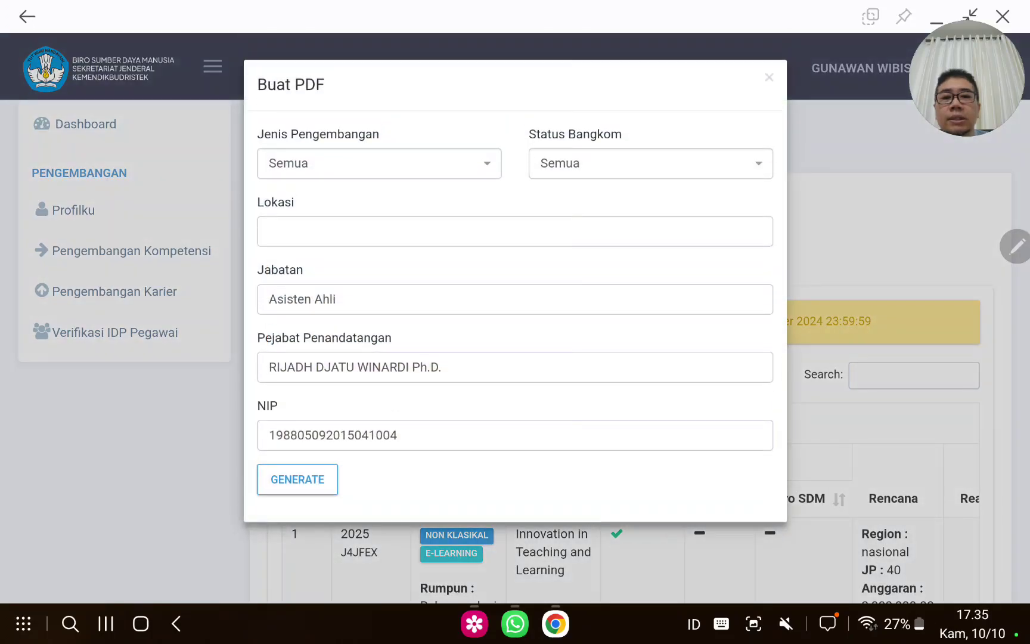
{"action": "scroll", "coordinate": [519, 400], "scroll_direction": "down", "scroll_amount": 1}
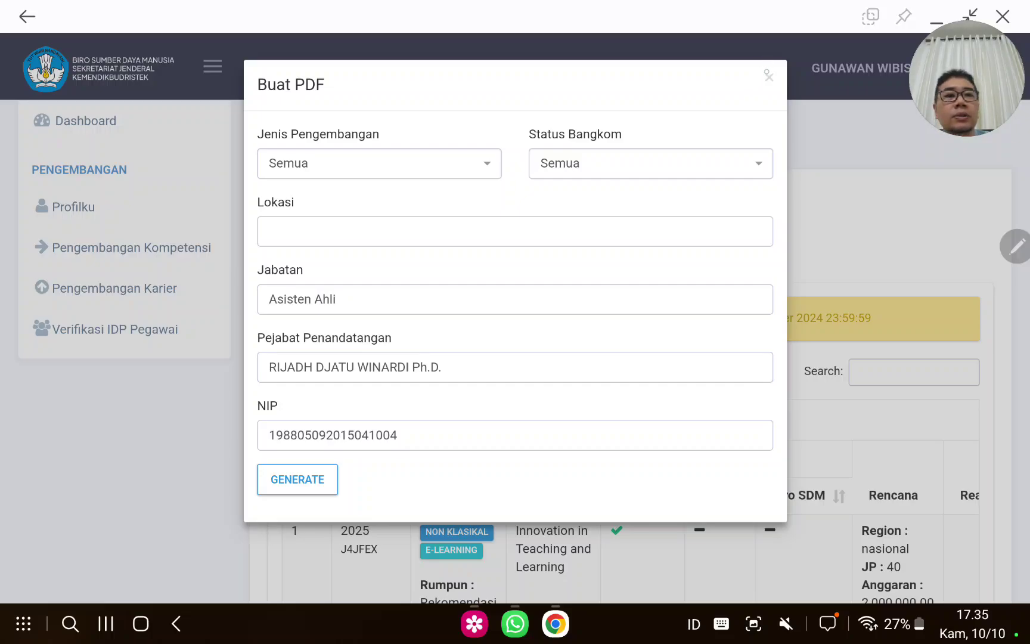
{"action": "left_click", "coordinate": [770, 75]}
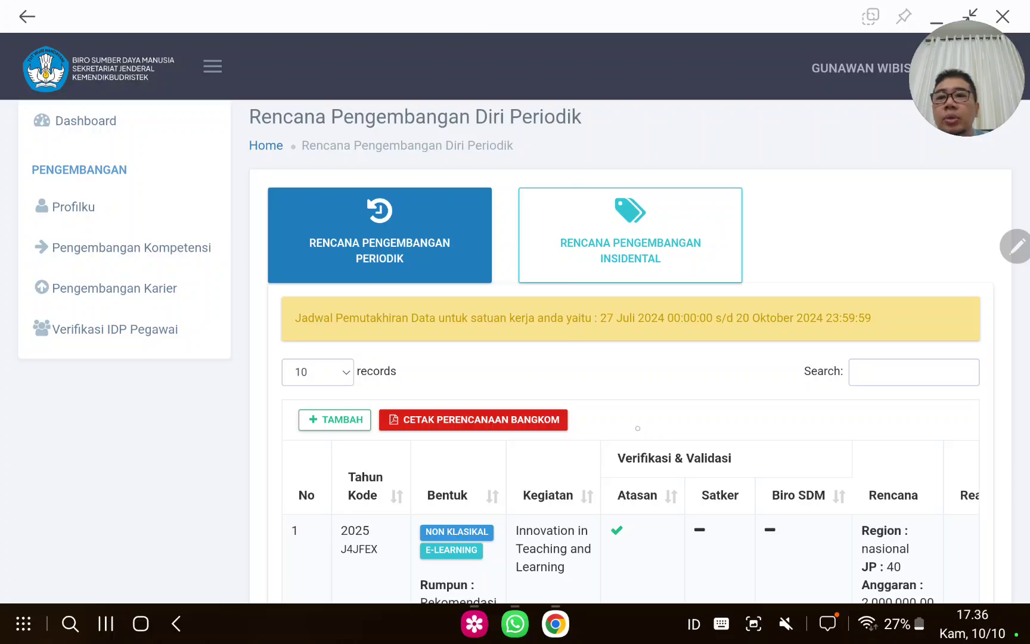
Open the Hasil TNA upload form from the plan table, read its document requirements and close it.
{"action": "scroll", "coordinate": [668, 421], "scroll_direction": "right", "scroll_amount": 1}
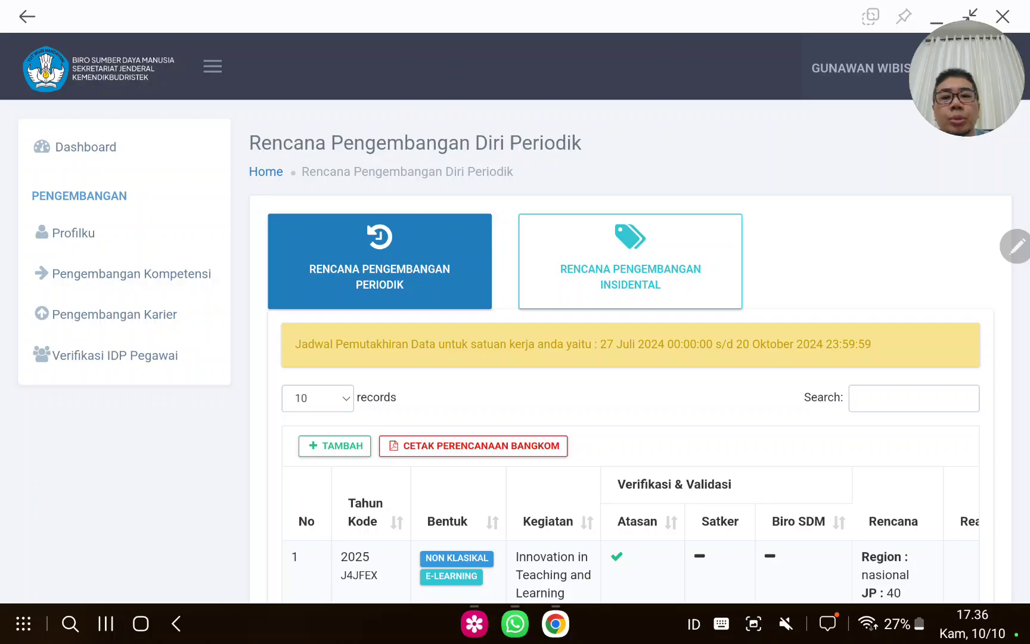
{"action": "scroll", "coordinate": [786, 452], "scroll_direction": "right", "scroll_amount": 5}
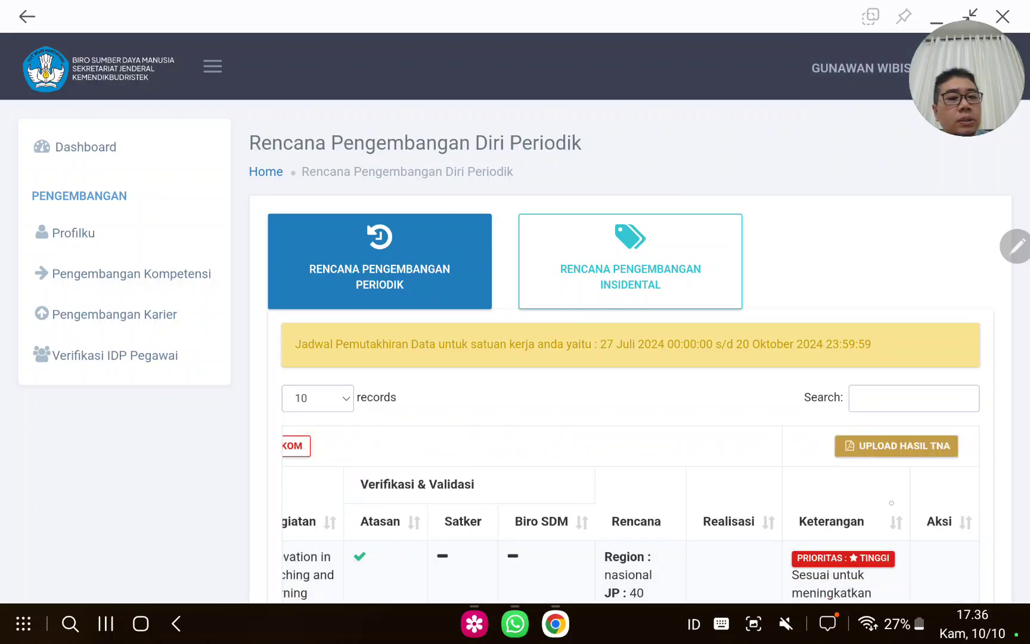
{"action": "left_click", "coordinate": [904, 445]}
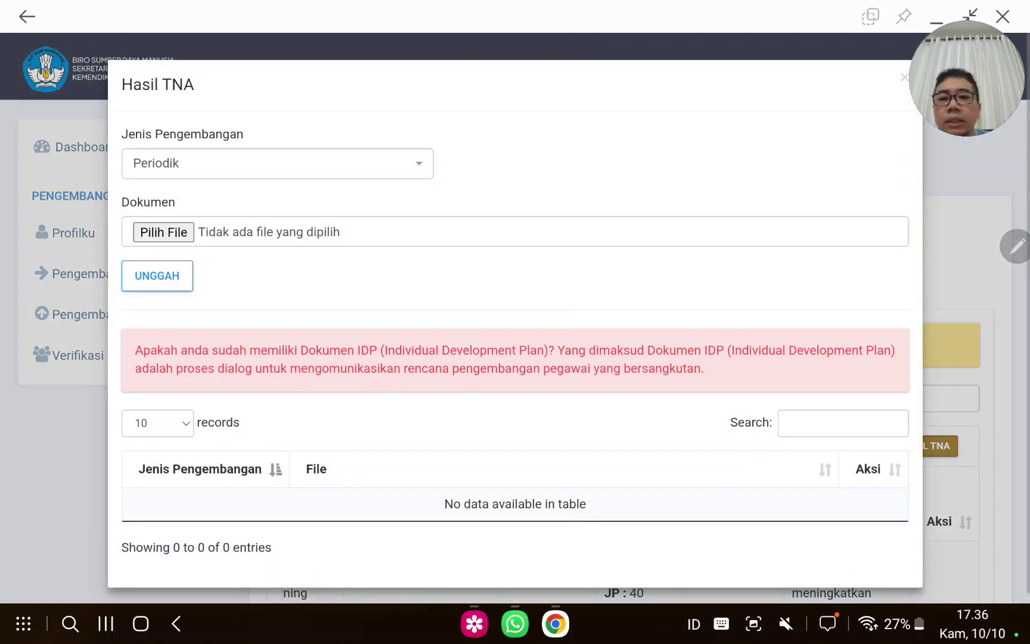
{"action": "scroll", "coordinate": [471, 423], "scroll_direction": "down", "scroll_amount": 1}
{"action": "scroll", "coordinate": [478, 405], "scroll_direction": "up", "scroll_amount": 1}
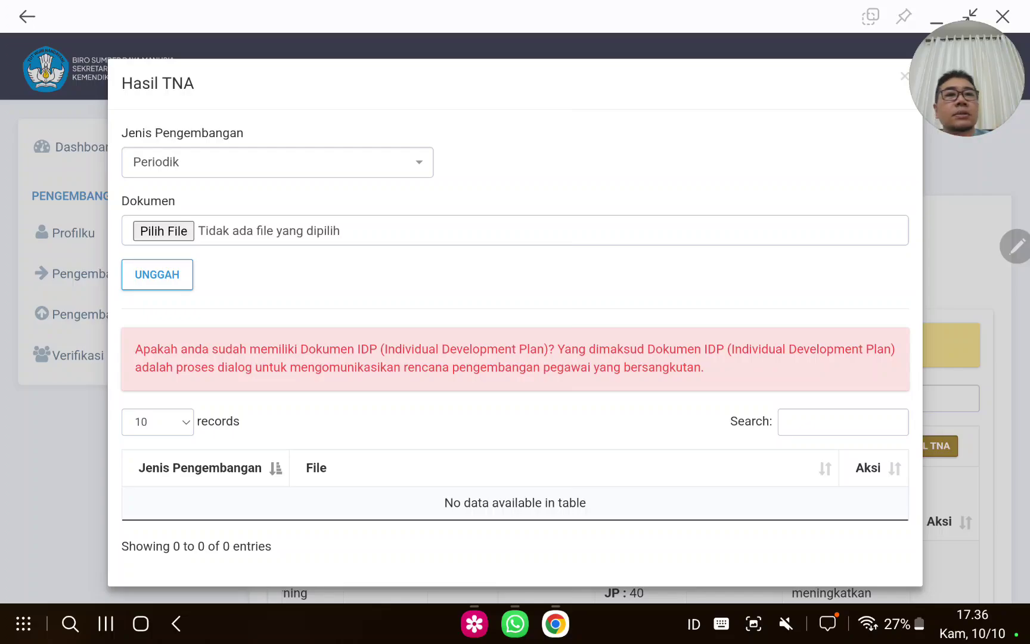
{"action": "left_click", "coordinate": [903, 75]}
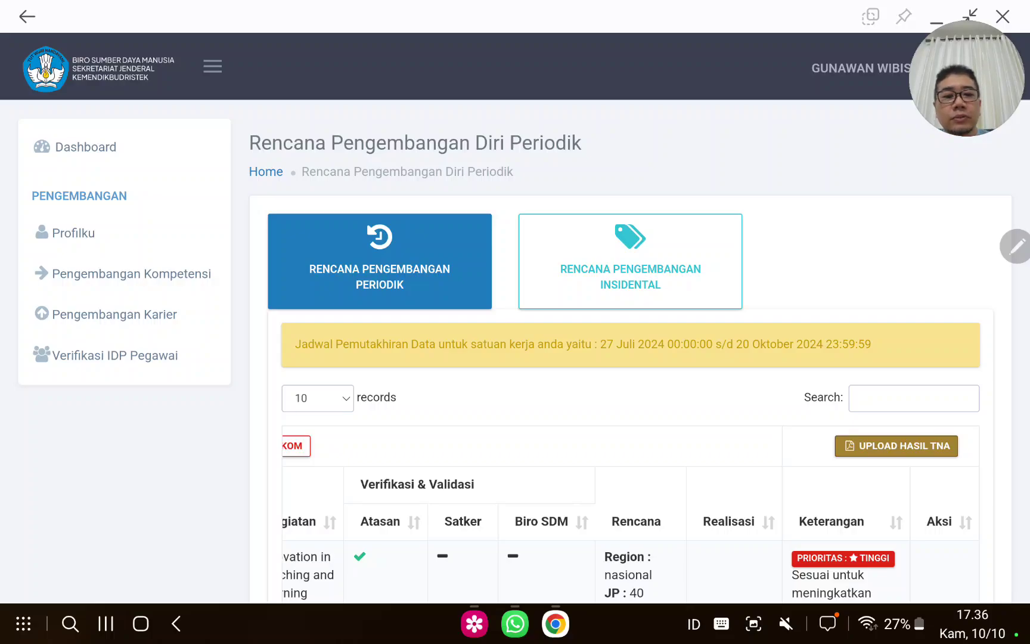
Look over the periodic plan entries, then open Verifikasi IDP Pegawai and examine the search filters and unverified plans list.
{"action": "scroll", "coordinate": [656, 472], "scroll_direction": "left", "scroll_amount": 5}
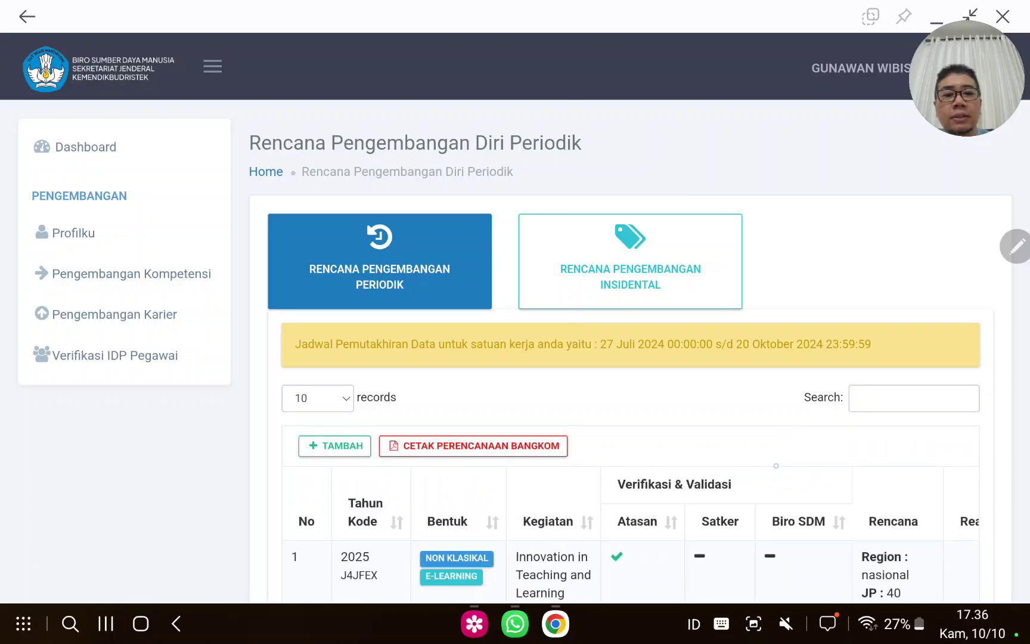
{"action": "scroll", "coordinate": [829, 357], "scroll_direction": "down", "scroll_amount": 1}
{"action": "scroll", "coordinate": [829, 357], "scroll_direction": "down", "scroll_amount": 7}
{"action": "scroll", "coordinate": [830, 356], "scroll_direction": "up", "scroll_amount": 3}
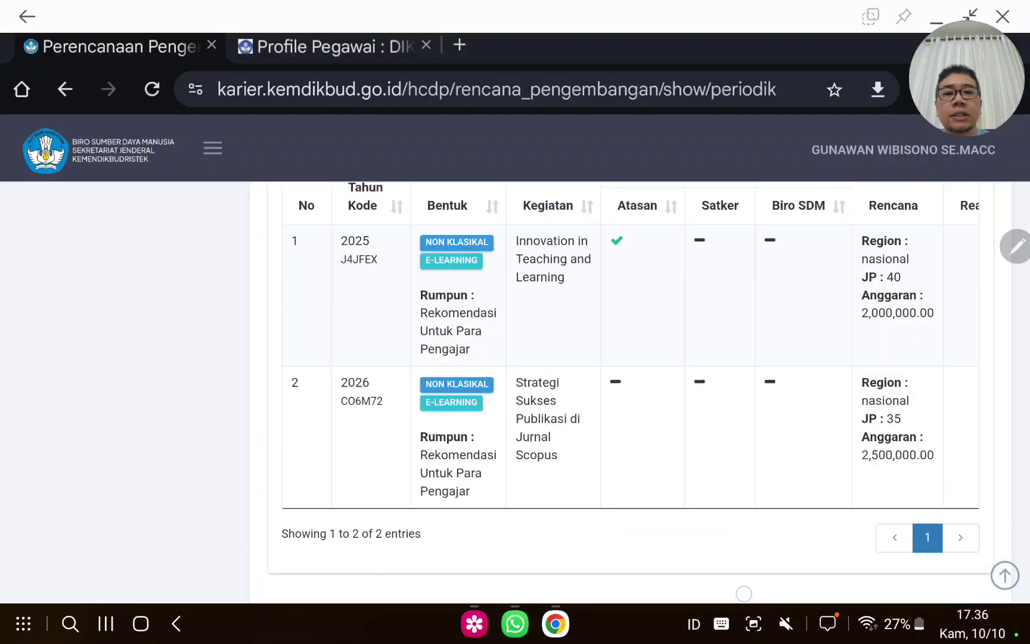
{"action": "scroll", "coordinate": [830, 357], "scroll_direction": "up", "scroll_amount": 3}
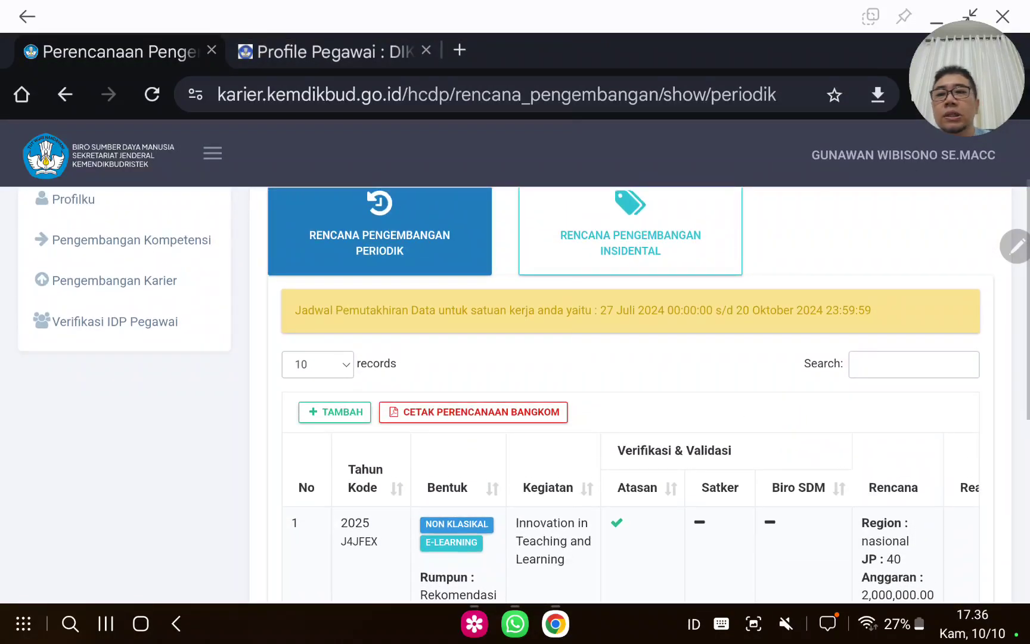
{"action": "left_click", "coordinate": [115, 321]}
{"action": "scroll", "coordinate": [779, 308], "scroll_direction": "down", "scroll_amount": 5}
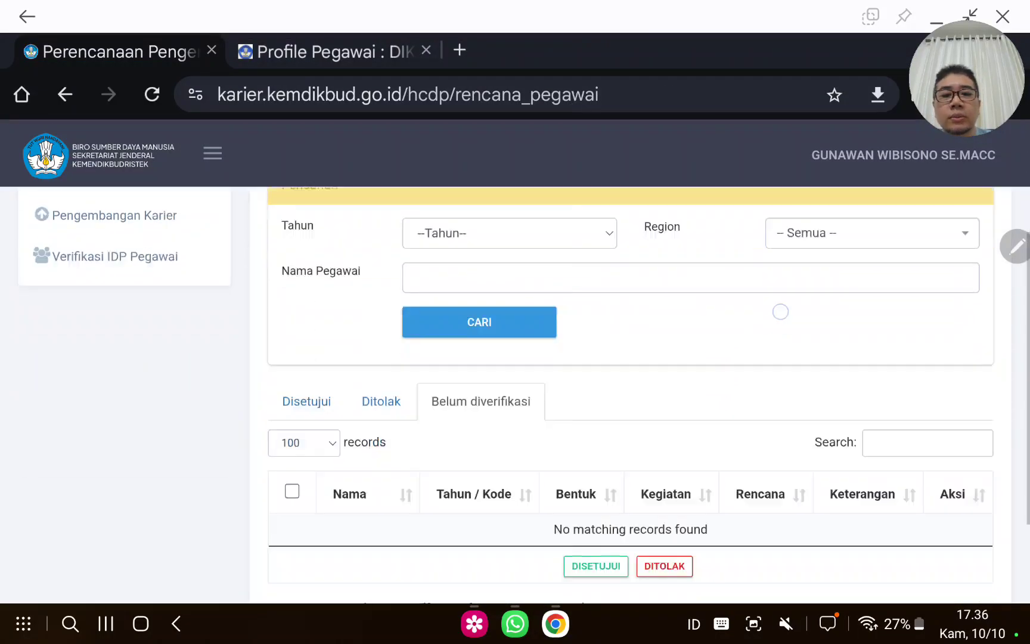
{"action": "scroll", "coordinate": [794, 259], "scroll_direction": "up", "scroll_amount": 5}
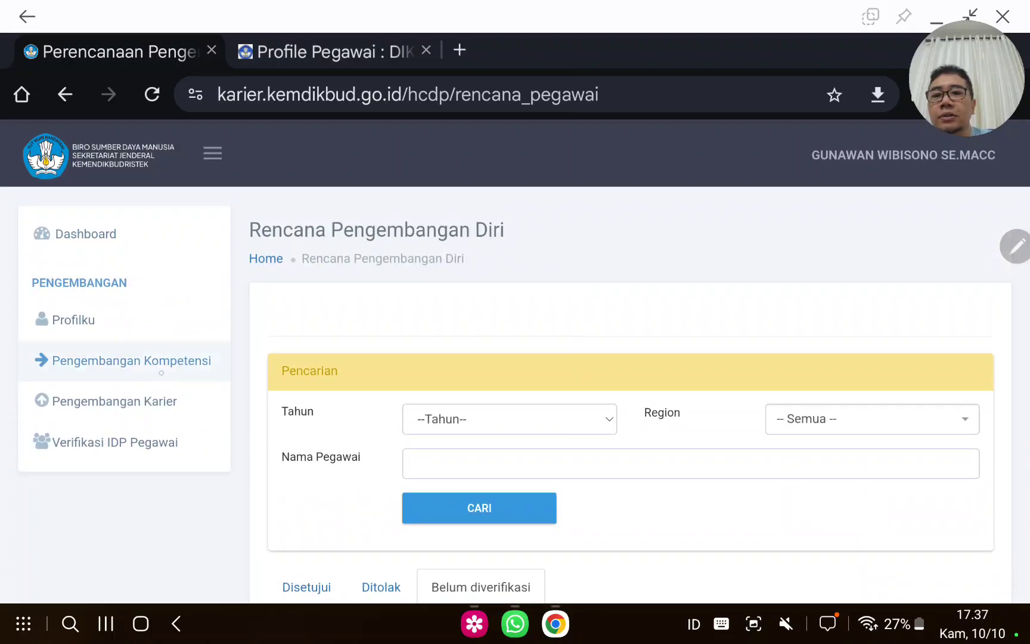
Return to the Pengembangan Kompetensi periodic plans and review each entry's verification, Rencana, Keterangan and Aksi columns.
{"action": "left_click", "coordinate": [171, 350]}
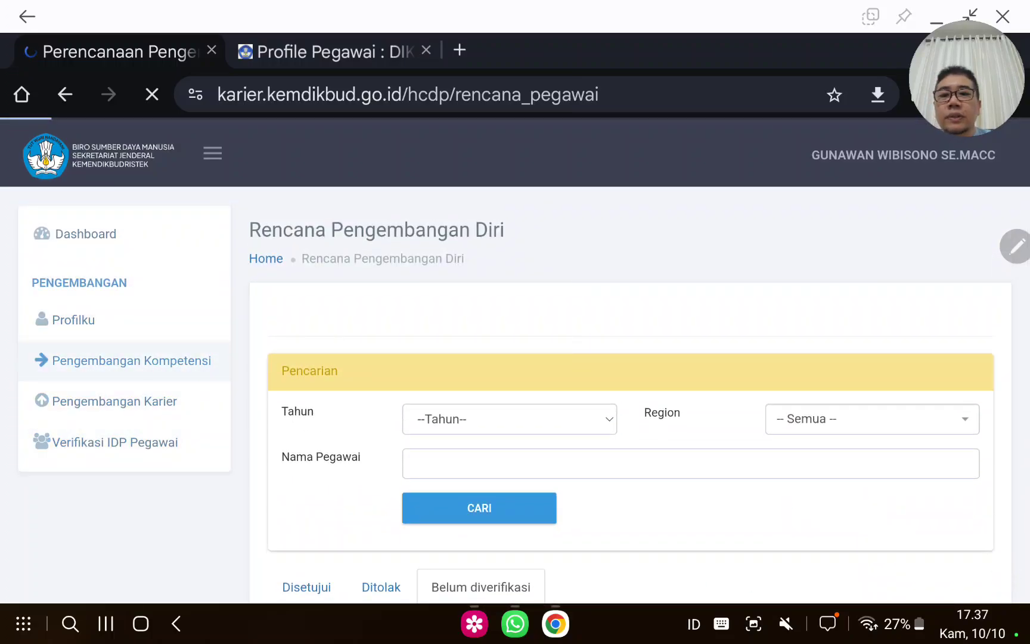
{"action": "scroll", "coordinate": [685, 492], "scroll_direction": "down", "scroll_amount": 5}
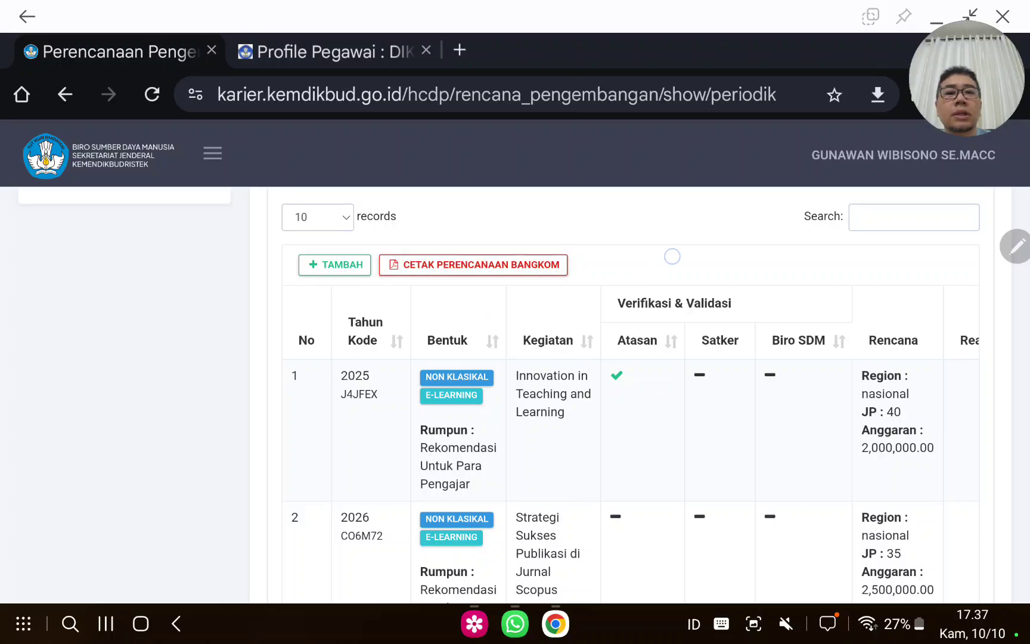
{"action": "scroll", "coordinate": [659, 282], "scroll_direction": "right", "scroll_amount": 2}
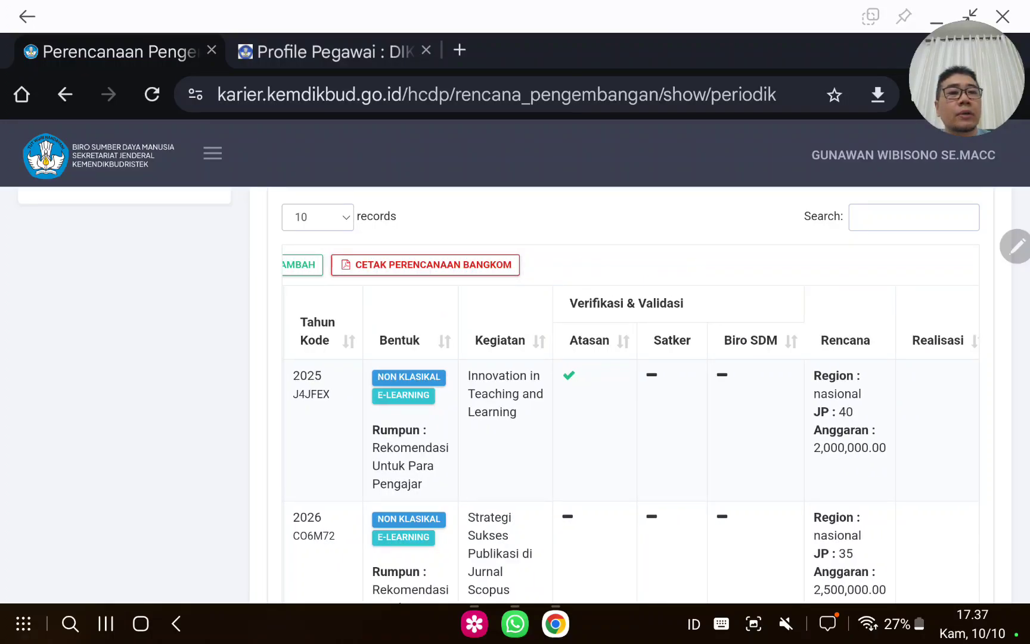
{"action": "scroll", "coordinate": [745, 276], "scroll_direction": "right", "scroll_amount": 5}
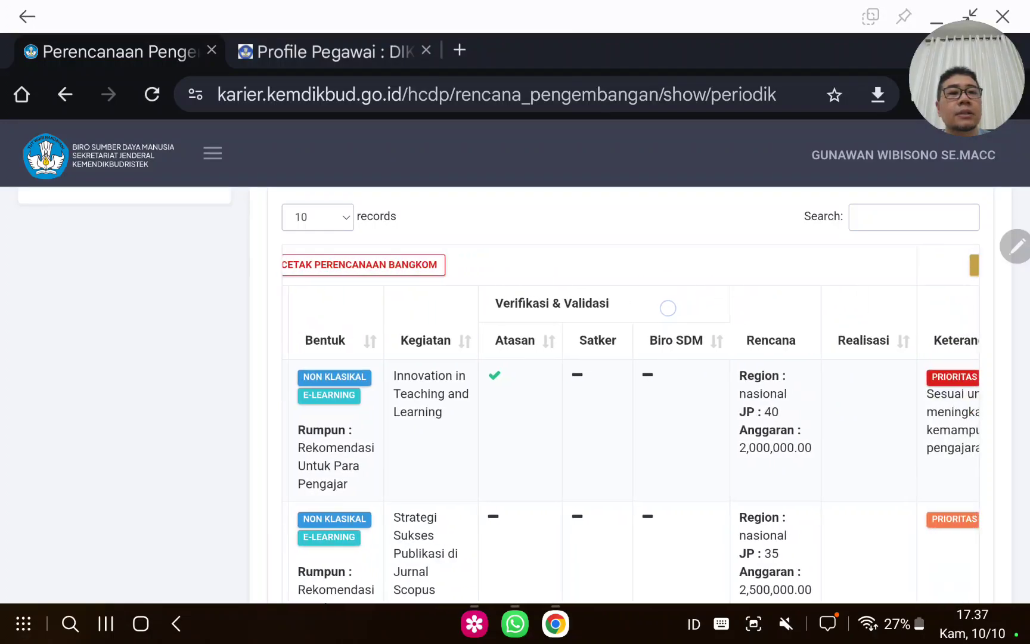
{"action": "scroll", "coordinate": [697, 272], "scroll_direction": "up", "scroll_amount": 2}
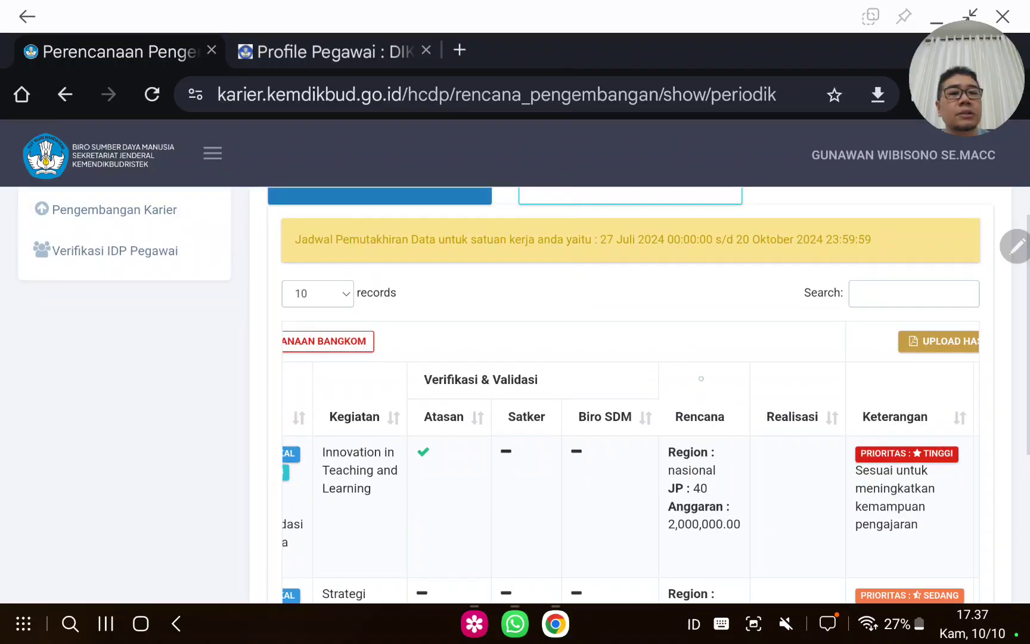
{"action": "scroll", "coordinate": [701, 378], "scroll_direction": "right", "scroll_amount": 2}
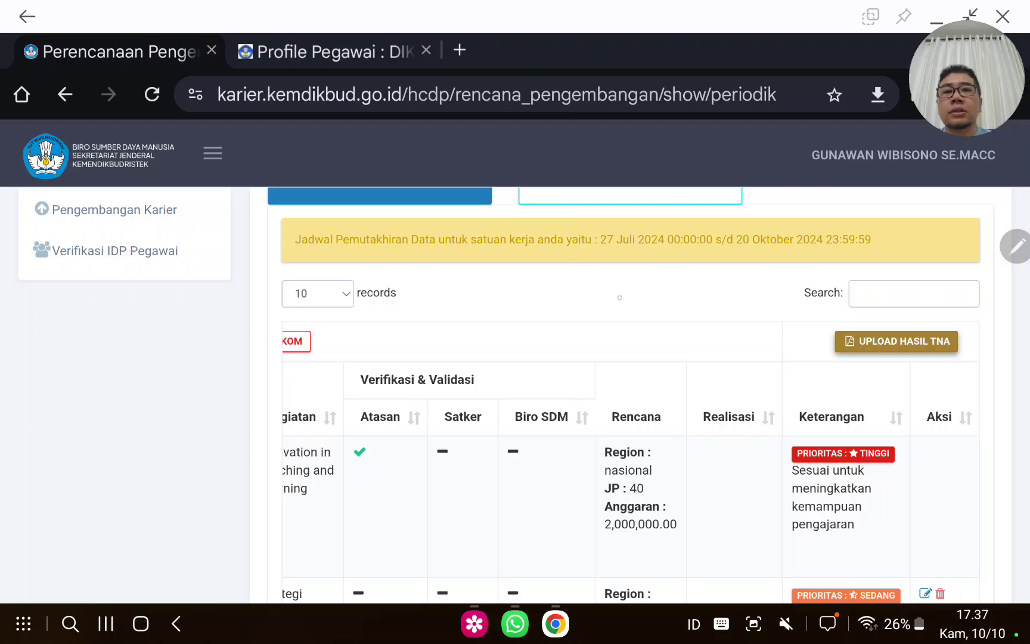
{"action": "scroll", "coordinate": [620, 297], "scroll_direction": "up", "scroll_amount": 3}
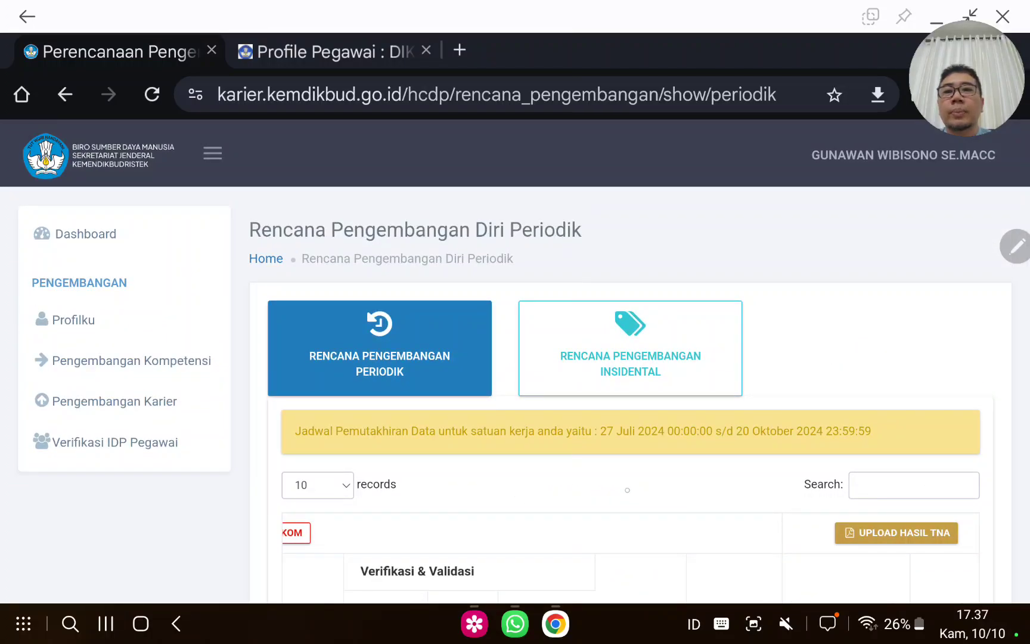